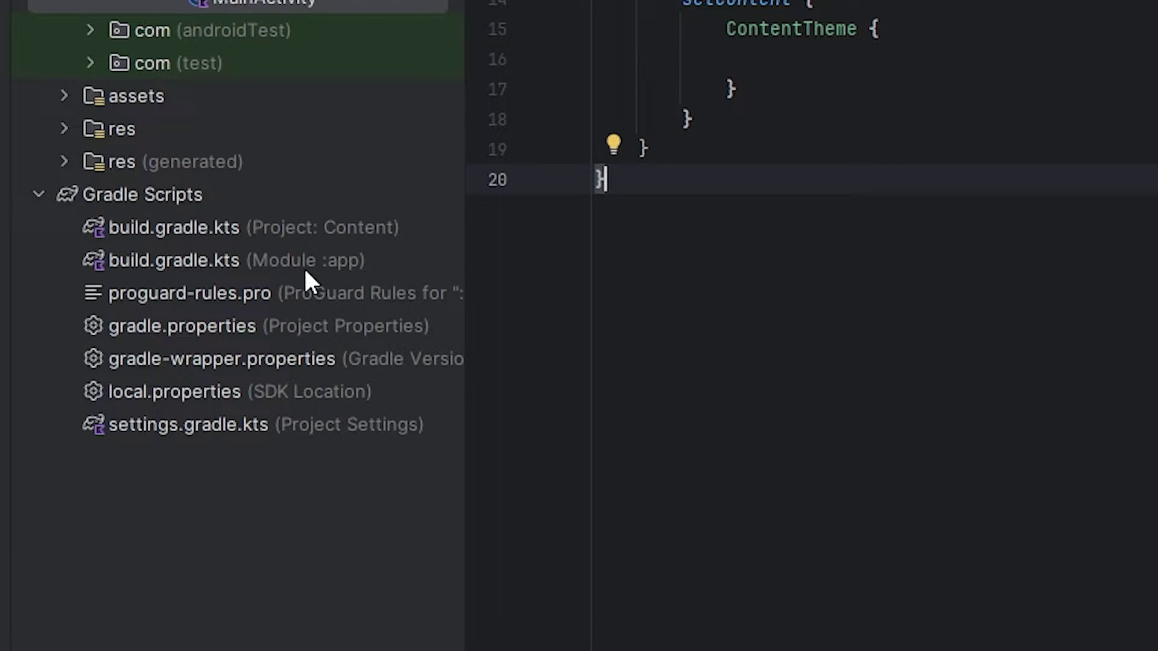
Open build.gradle.kts (Module :app) and highlight the ML Kit scanner and coil-compose dependencies.
double_click(339, 271)
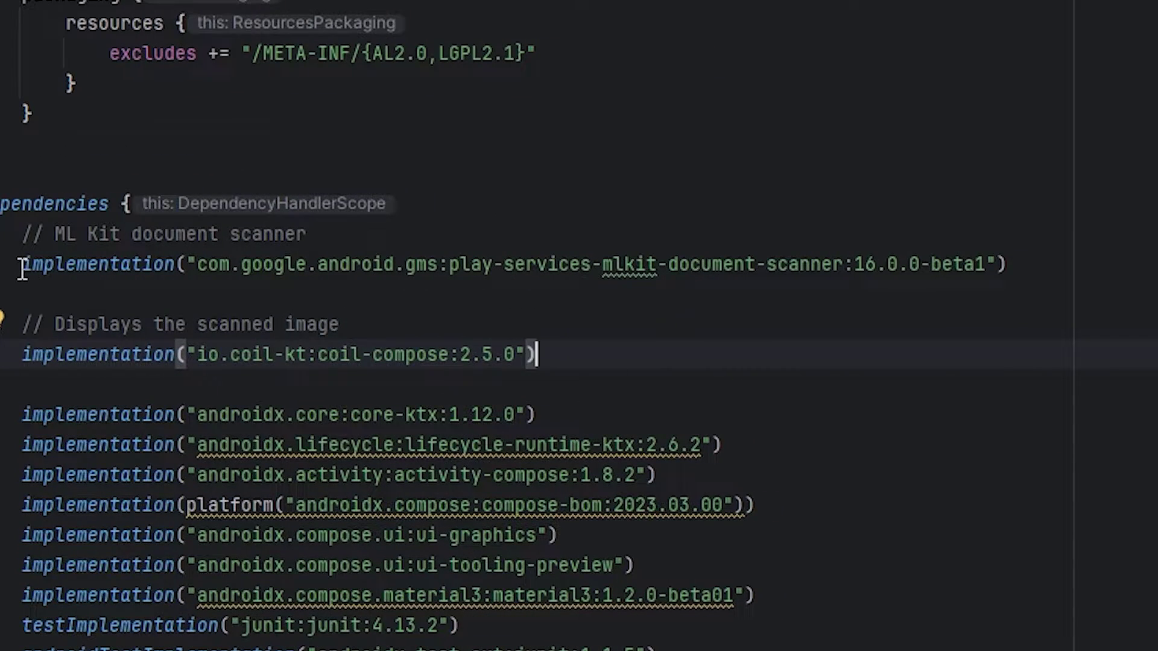
left_click_drag(22, 265, 1022, 266)
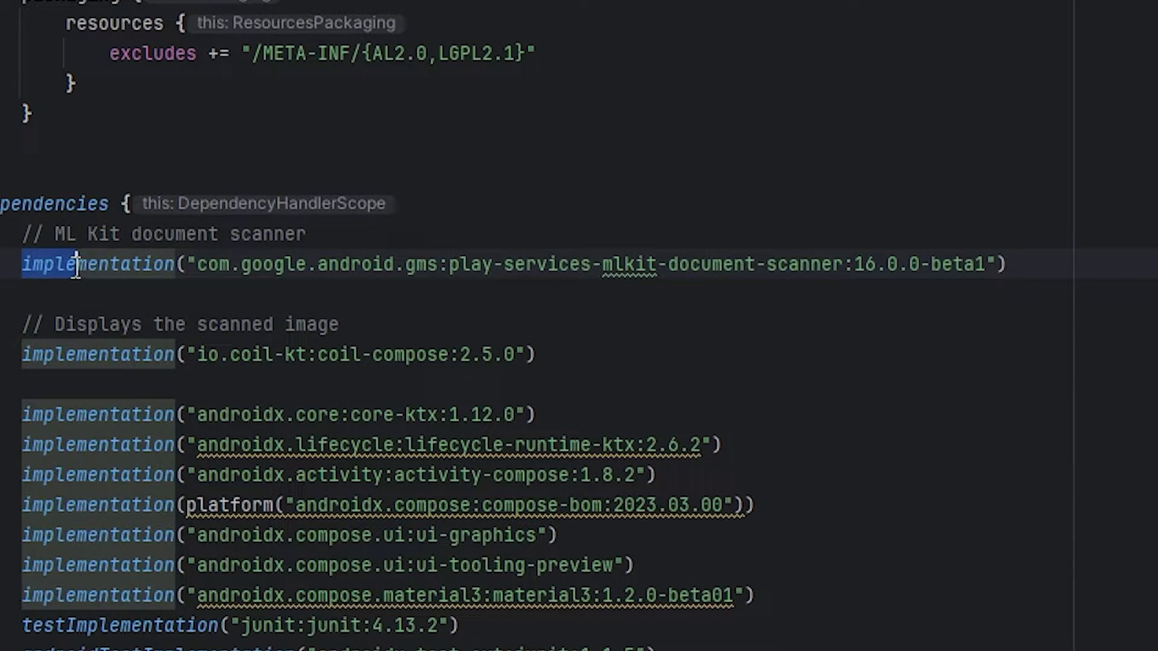
left_click(1045, 267)
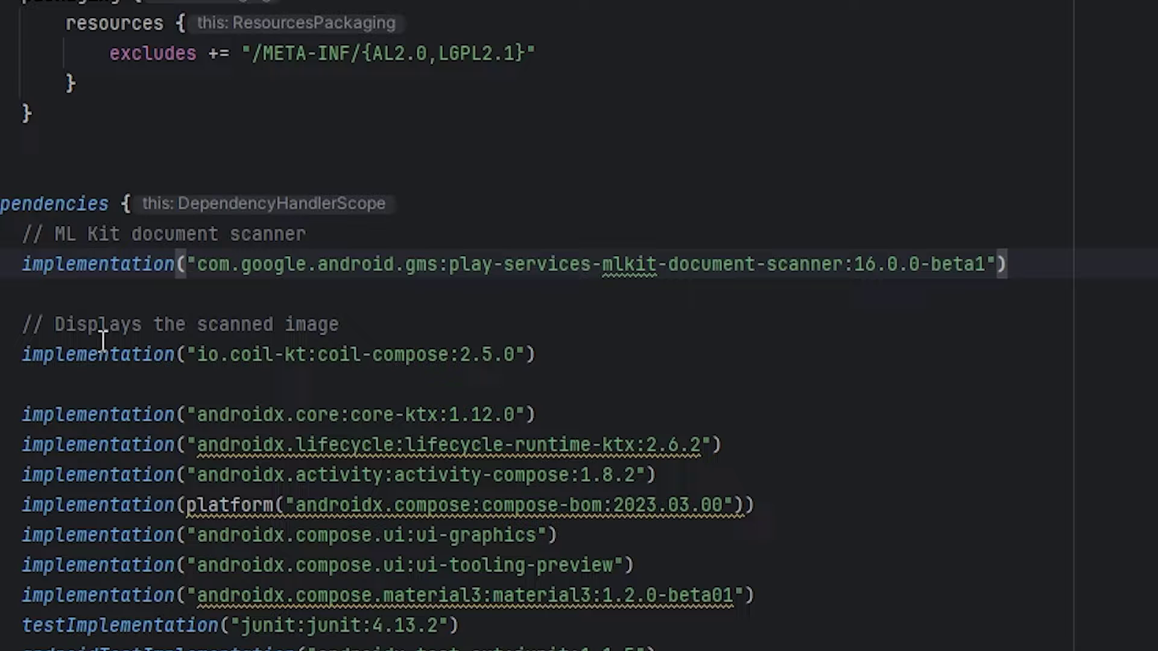
left_click_drag(21, 355, 538, 356)
left_click(554, 355)
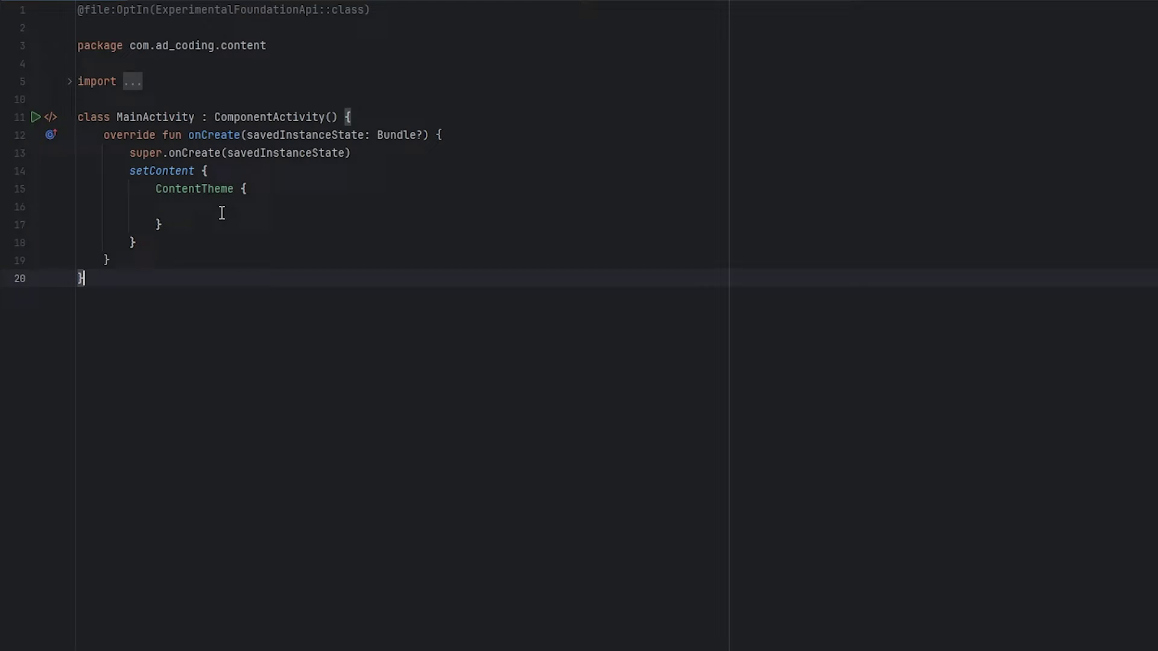
Start val options = GmsDocumentScannerOptions.Builder() with setGalleryImportAllowed(false).
left_click(221, 212)
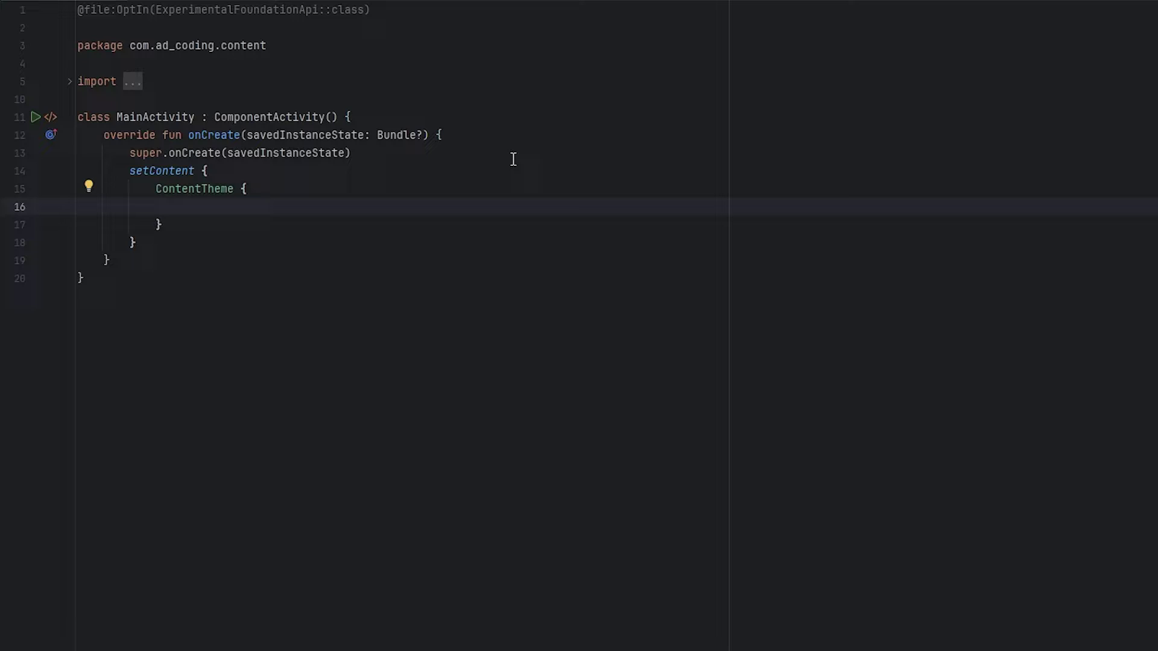
type("val opti")
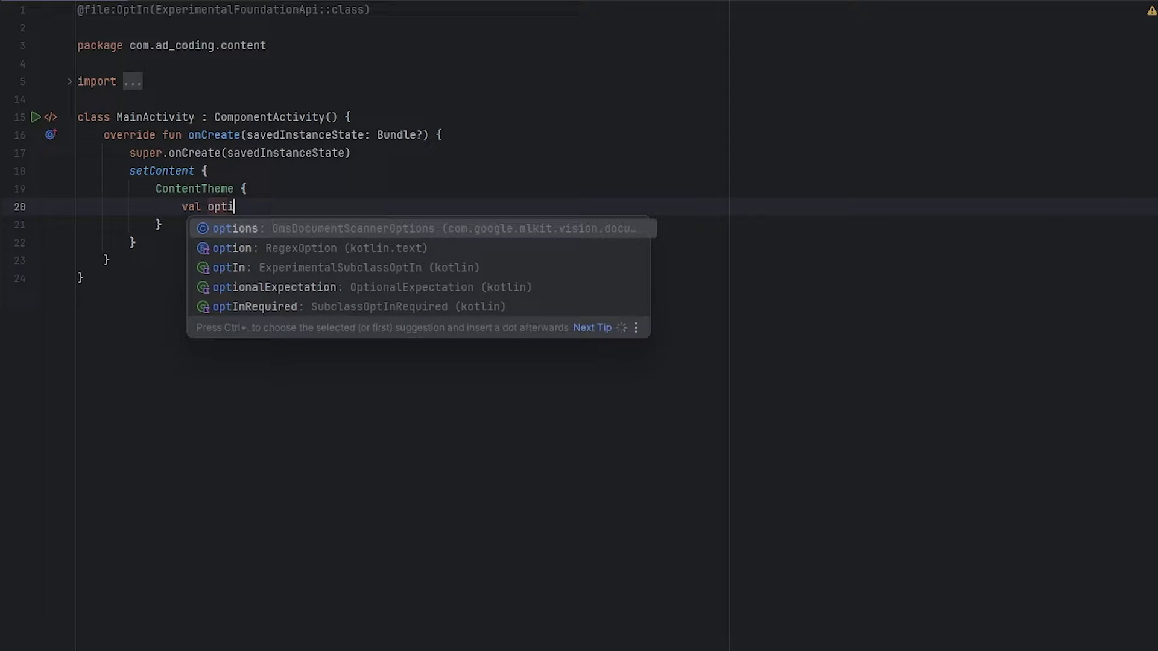
type("ons = GMS")
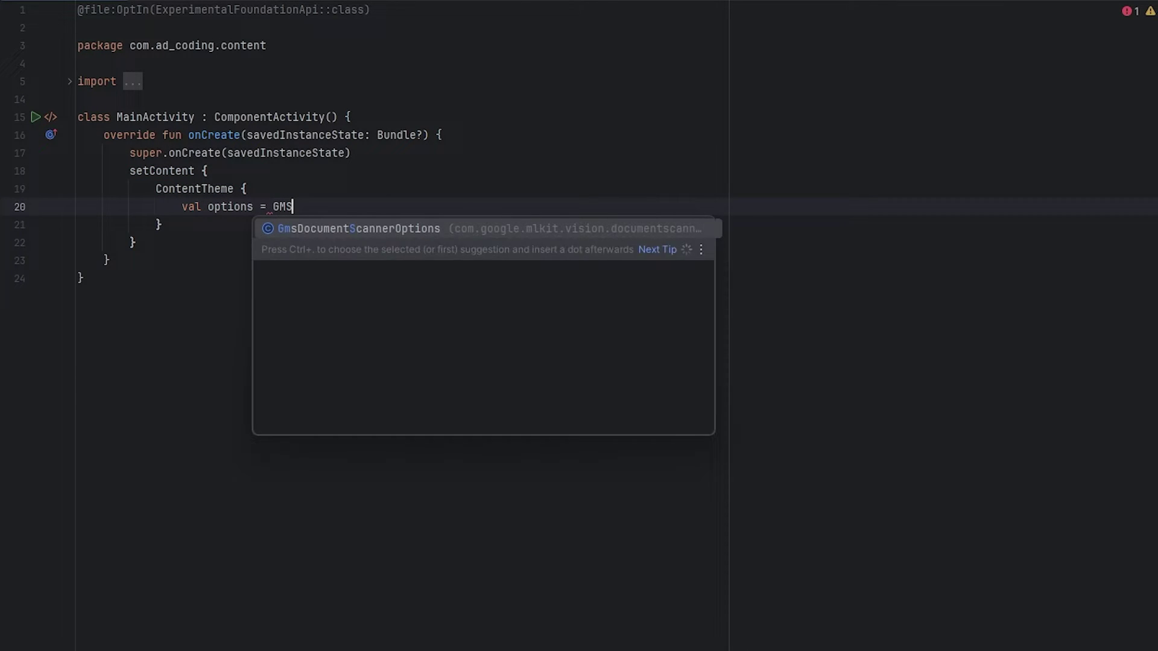
key("Return")
type("()")
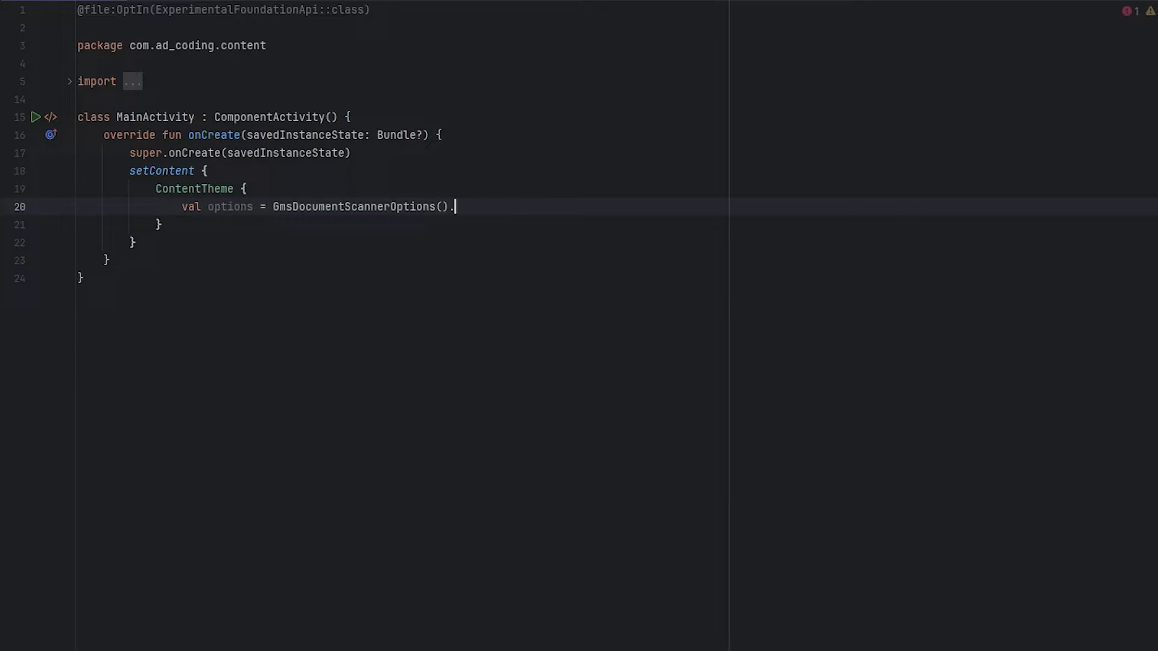
type(".B")
type("B")
key("Return")
key("Return")
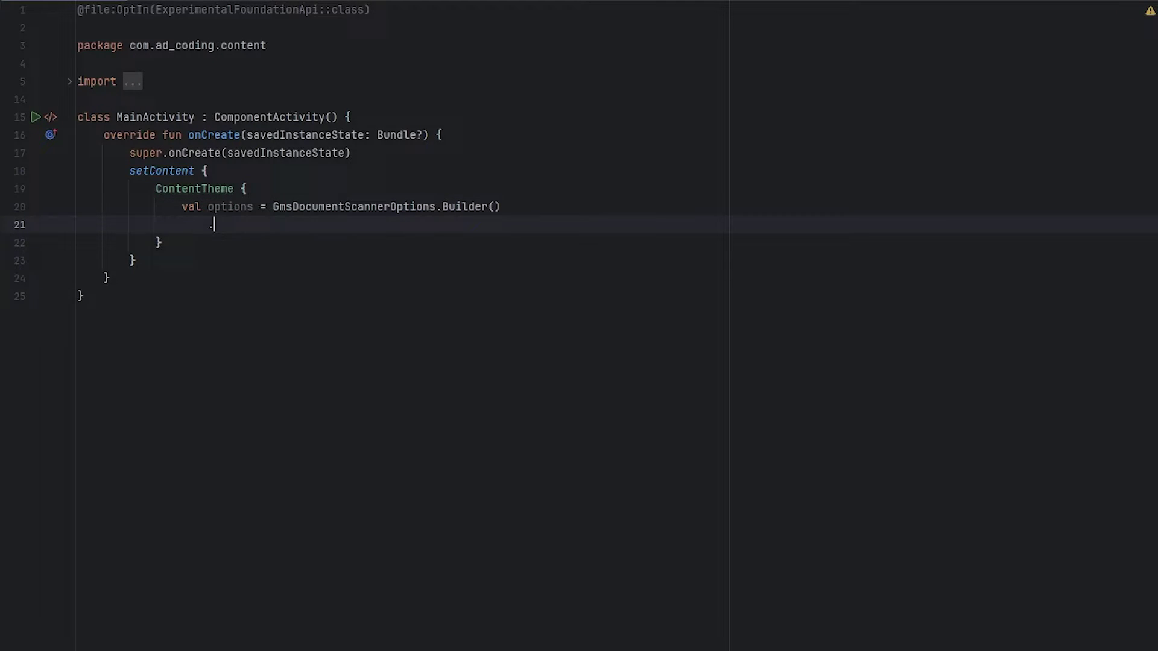
type(".setgal")
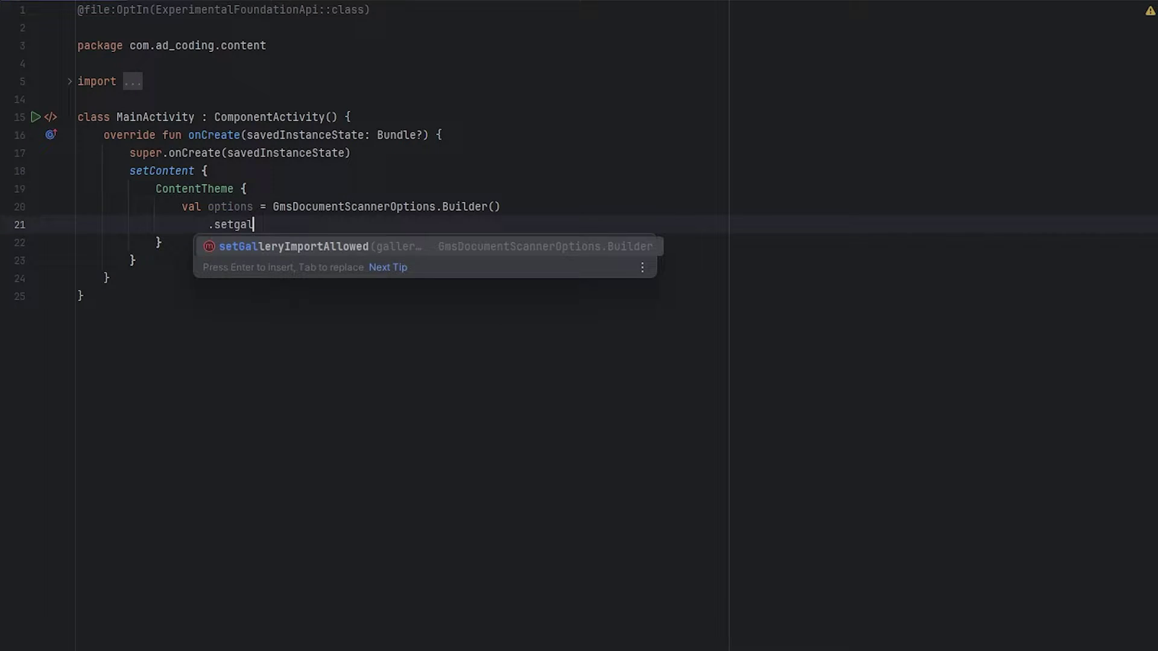
key("Return")
type("lse")
key("Return")
key("End")
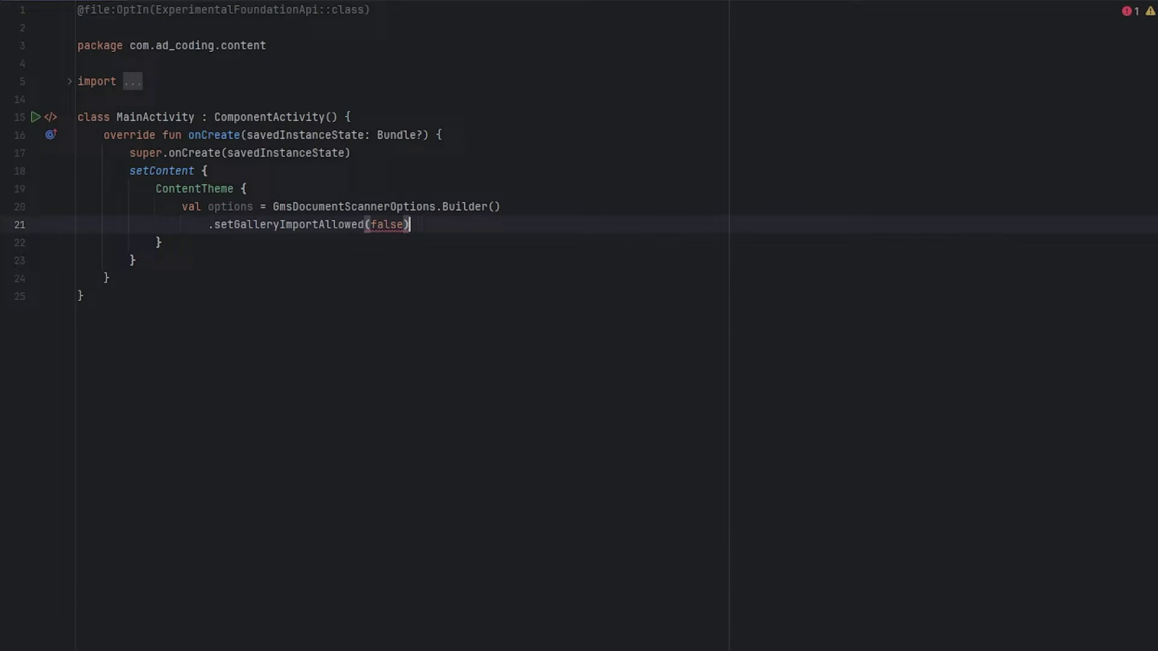
key("Return")
type(".")
Add setResultFormats with RESULT_FORMAT_JPEG and RESULT_FORMAT_PDF.
key("Down")
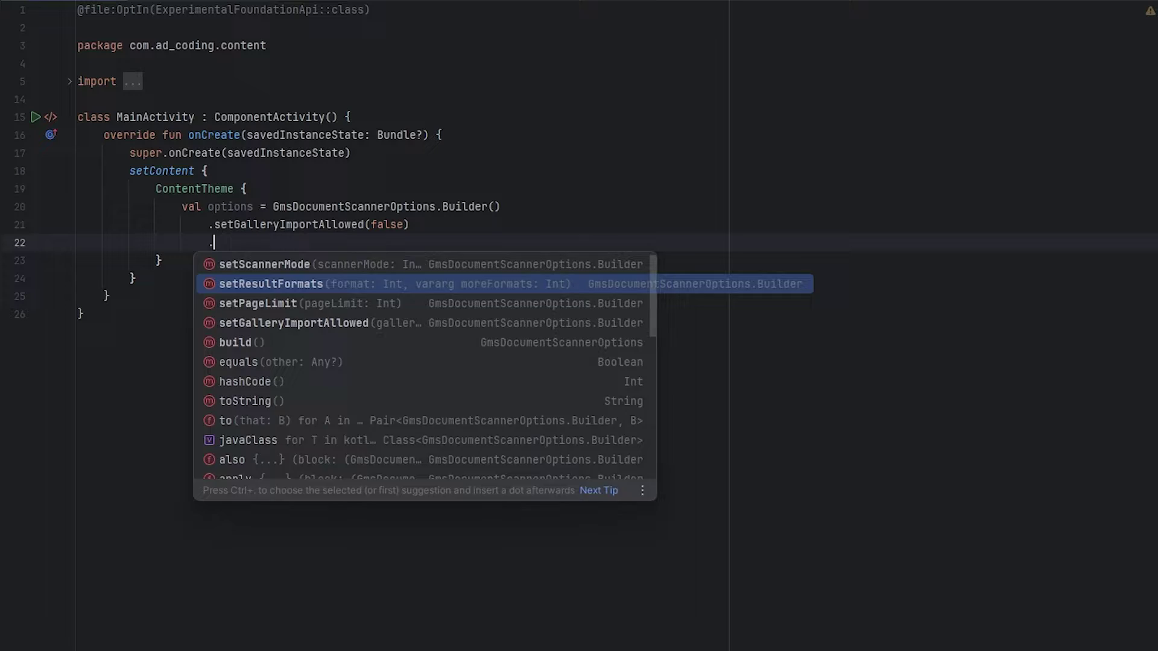
key("Return")
type("resu")
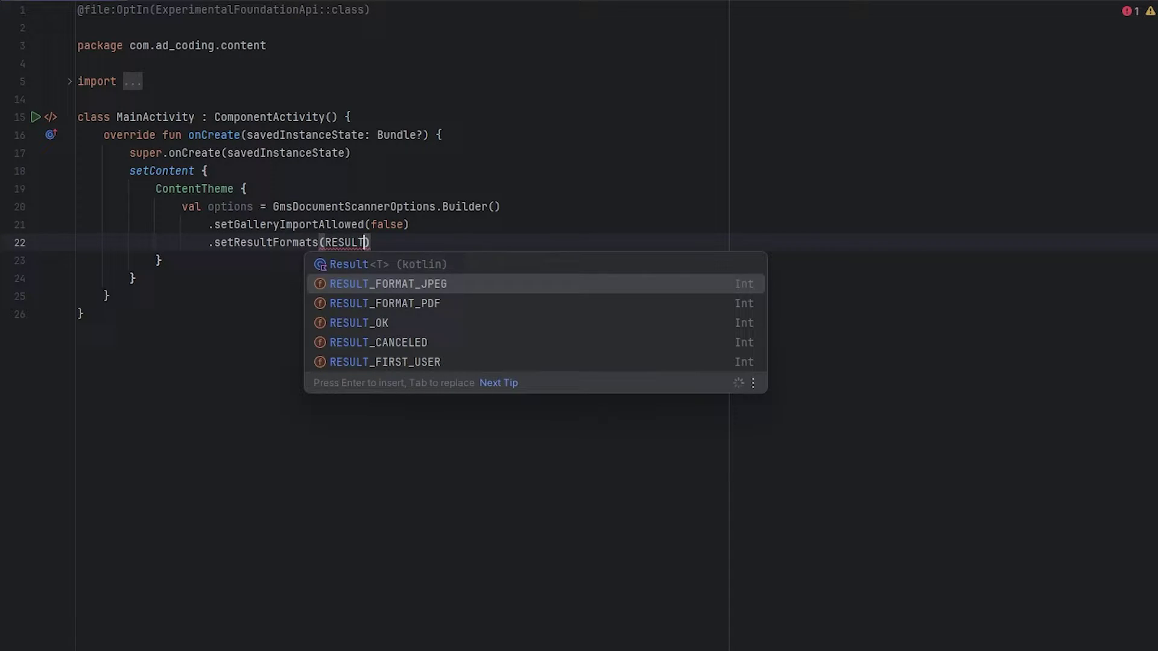
type("lt")
key("Return")
type(", ")
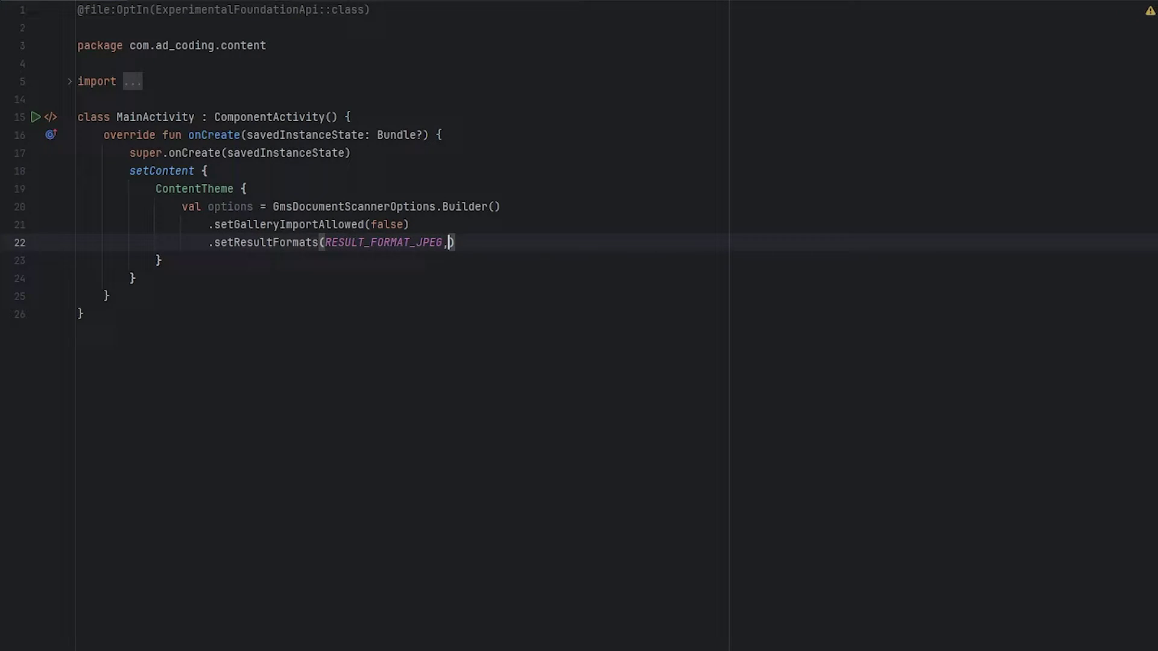
type("RESULT")
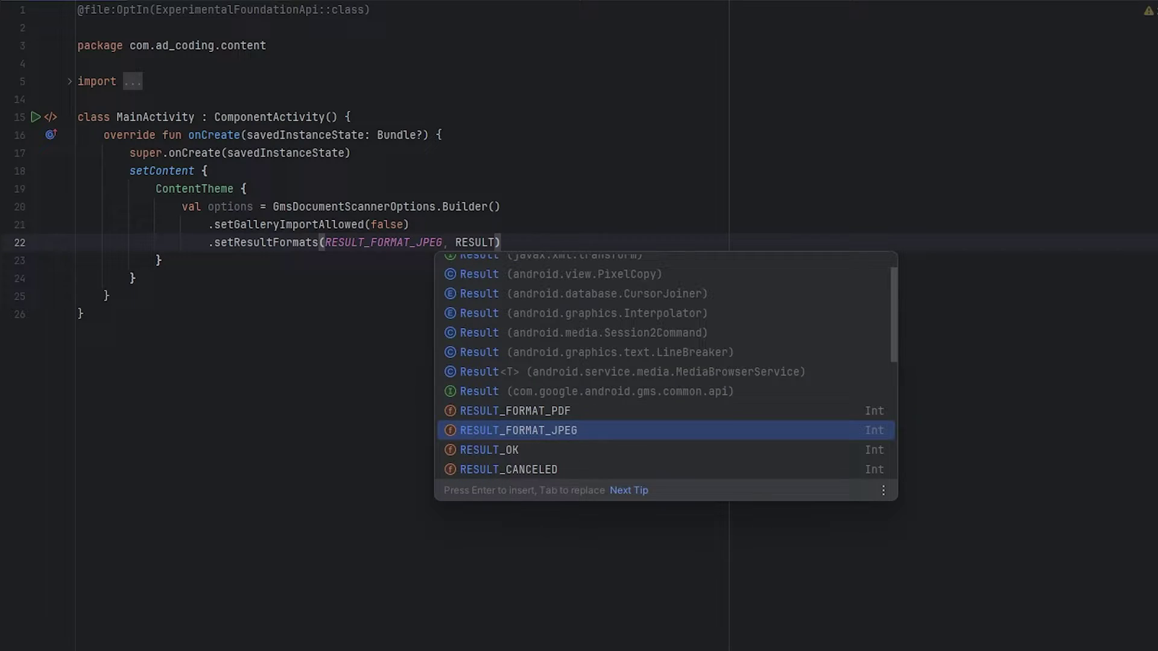
key("Up")
key("Return")
key("End")
key("Return")
type(".")
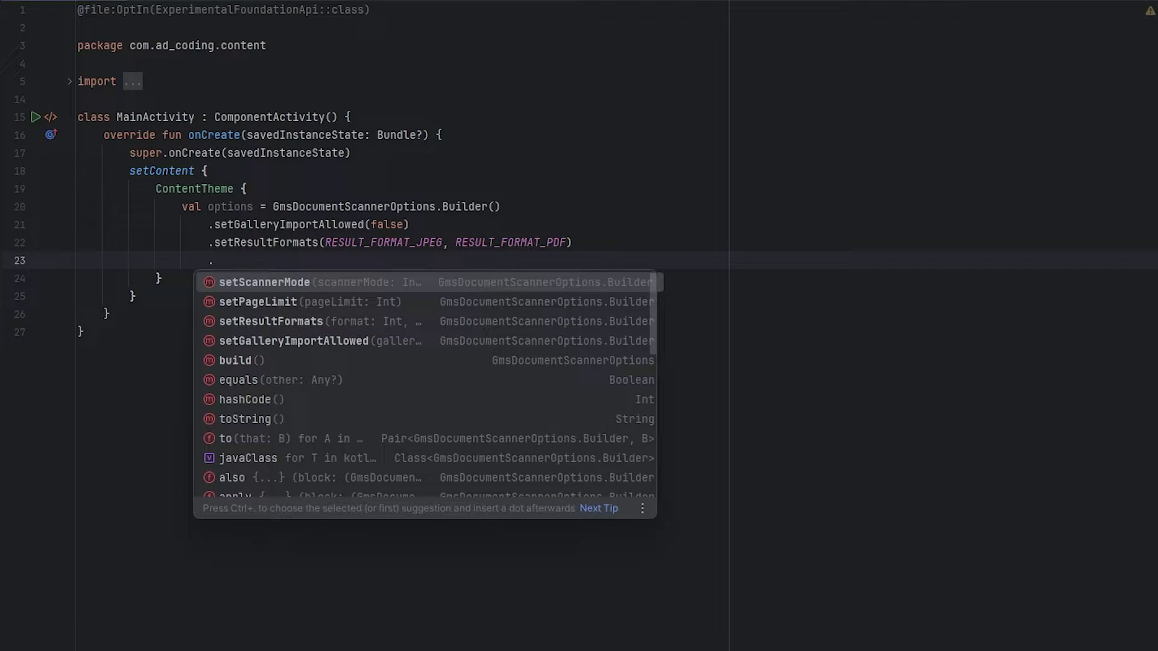
Add a two-page limit and SCANNER_MODE_FULL, then finish the options with build().
key("Down")
key("Return")
type("2")
key("End")
key("Return")
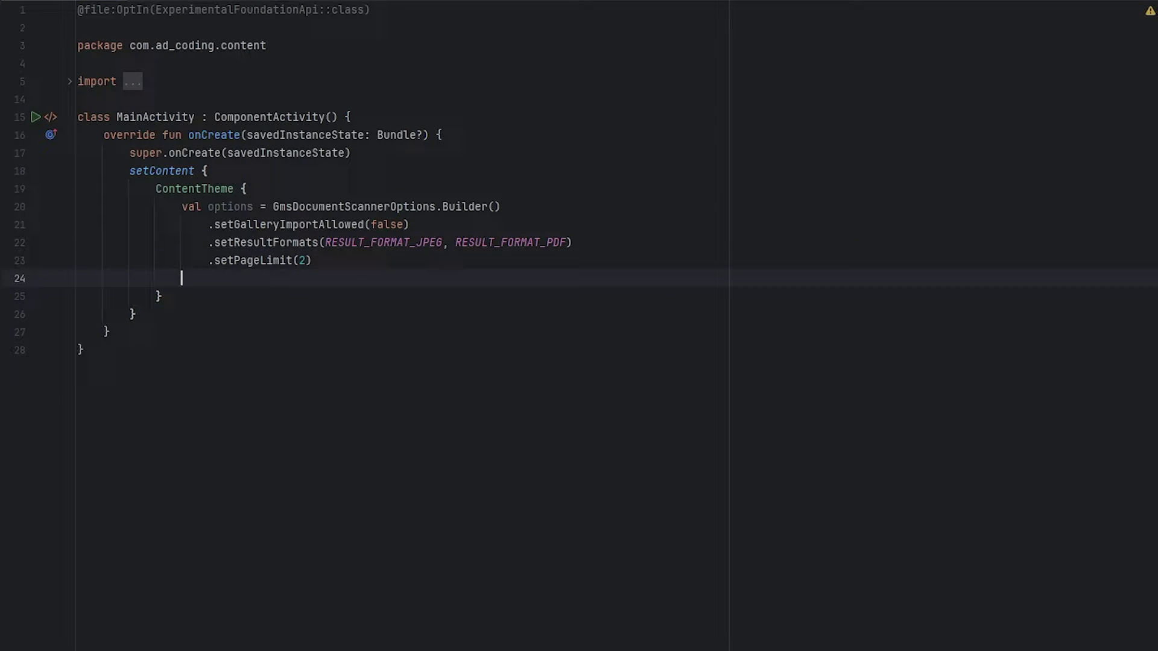
type(".")
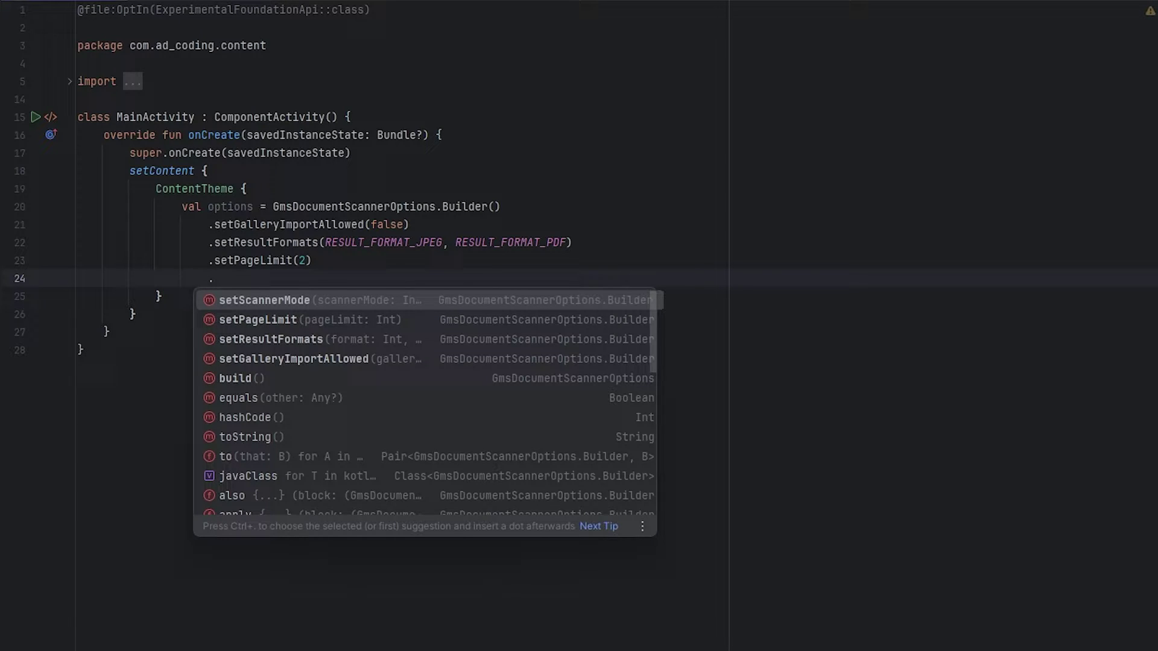
key("Down")
key("Down")
type("scan")
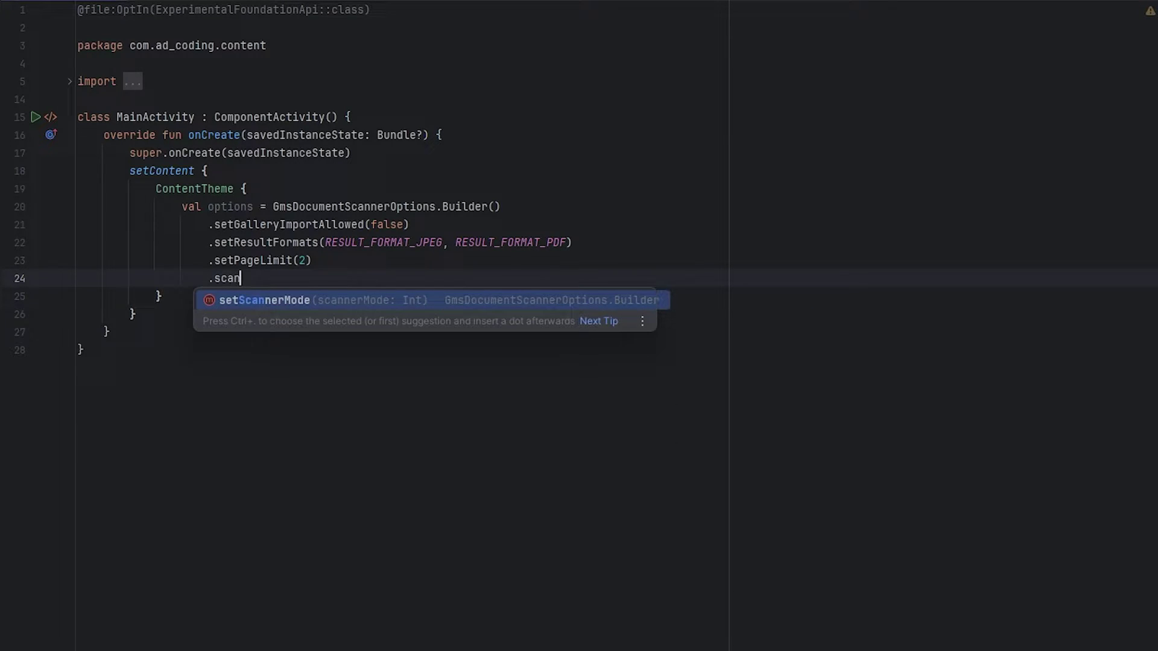
type("ner")
key("Return")
type("FU")
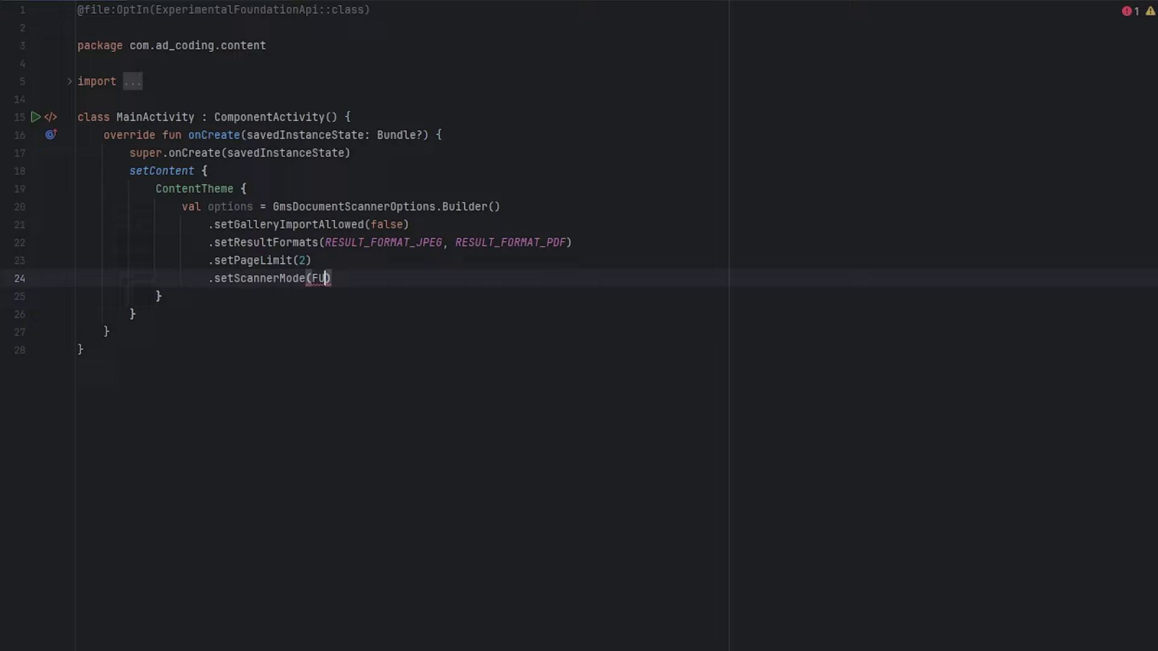
type("LL")
key("Return")
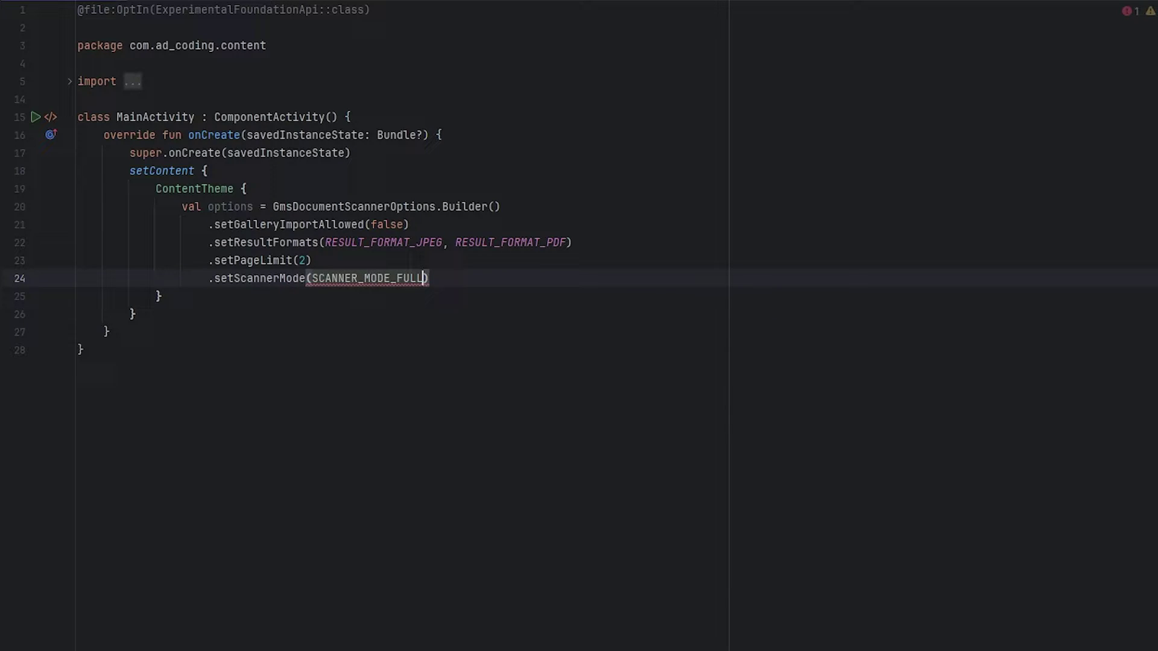
key("Return")
type(".bu")
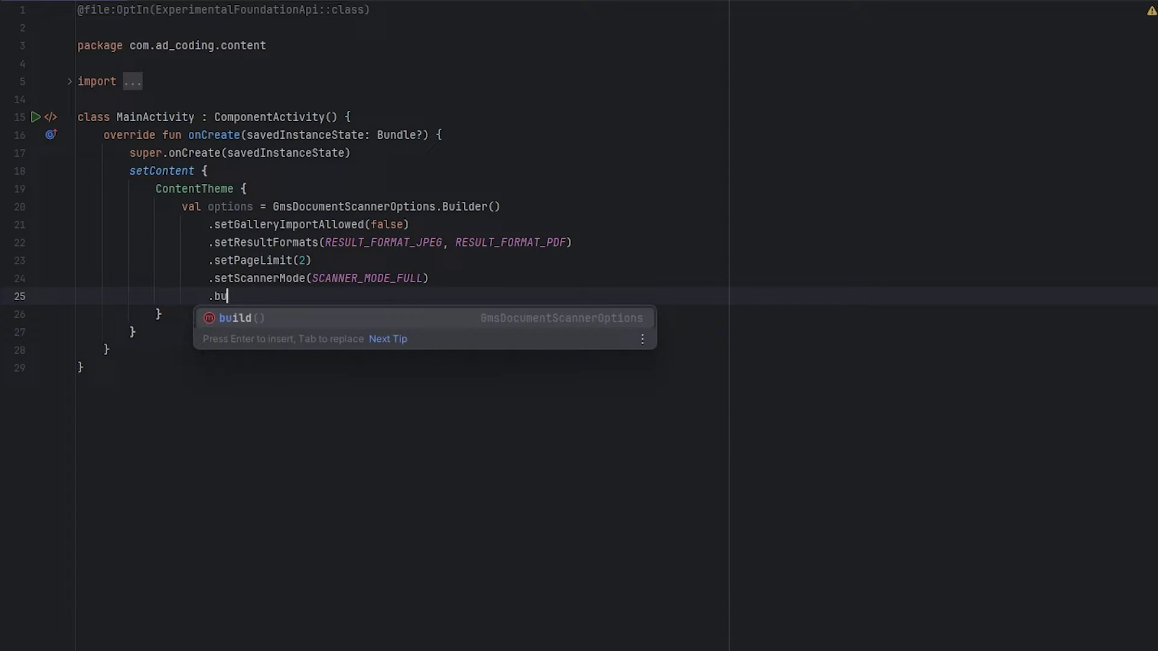
key("Return")
key("Return")
key("Return")
type("val ")
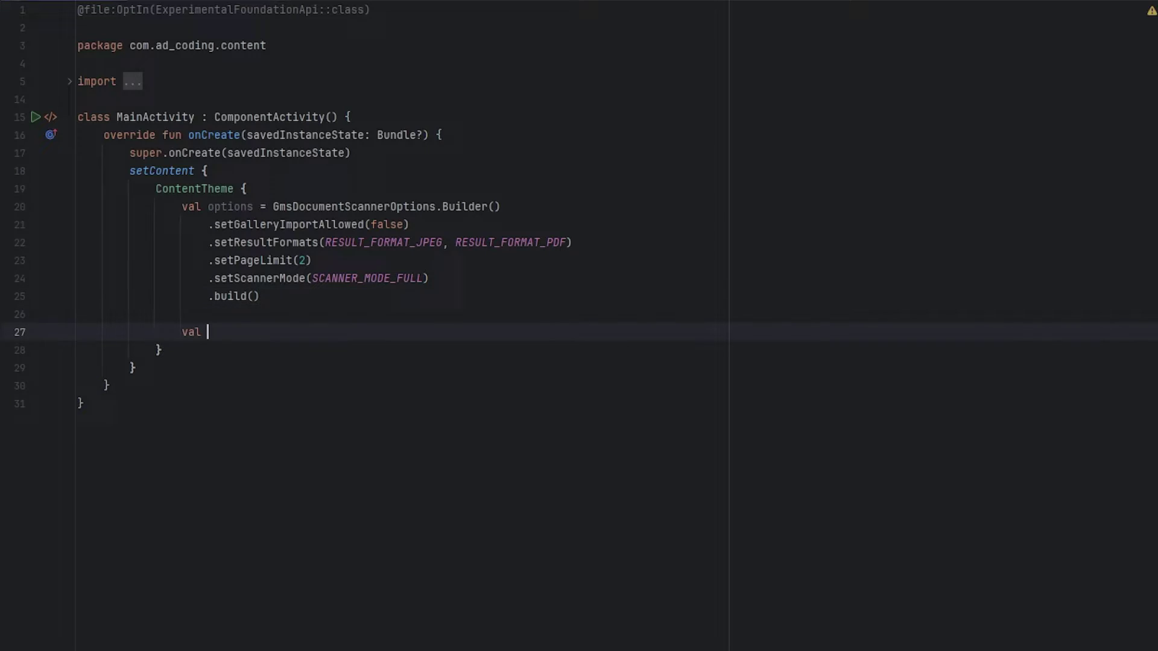
type("selectedIma")
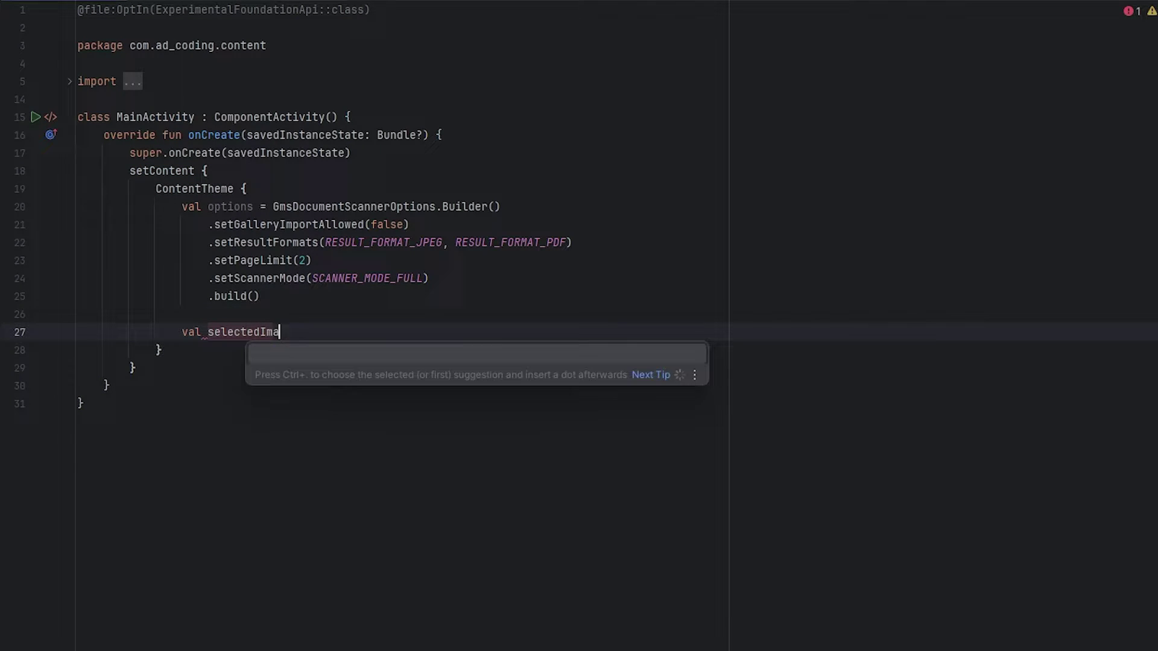
type("geUri = ")
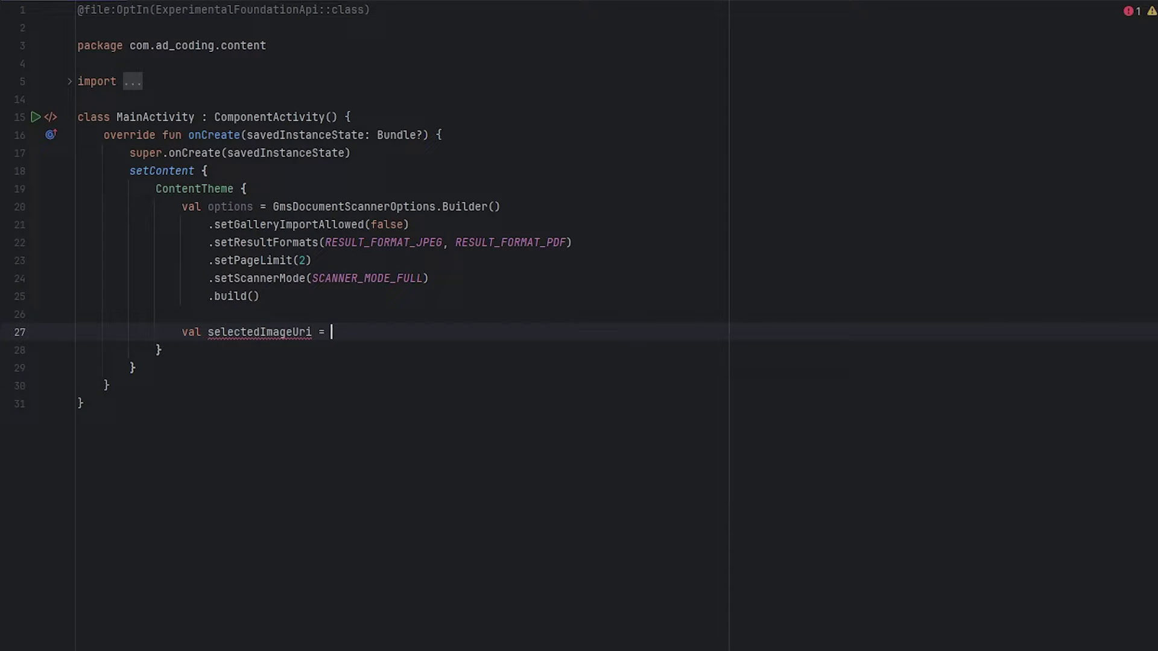
key("BackSpace")
key("BackSpace")
type("by remember")
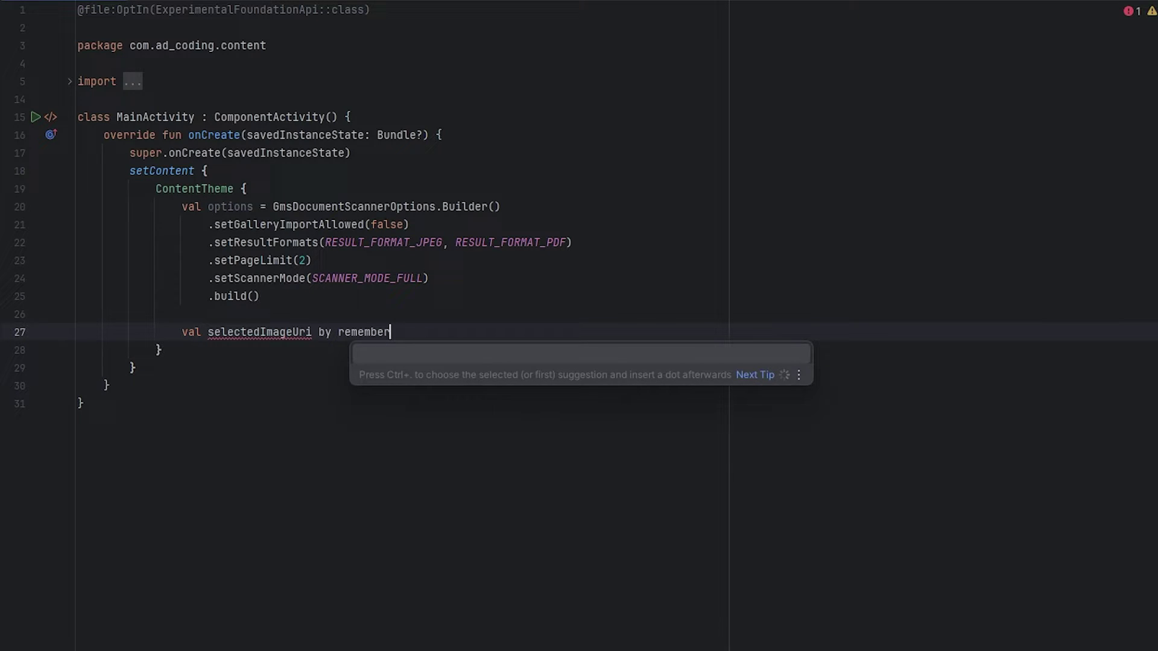
Declare val selectedImageUri by remember { mutableStateOf(Uri.EMPTY) }, importing android.net.Uri.
key("Up")
key("Up")
key("Escape")
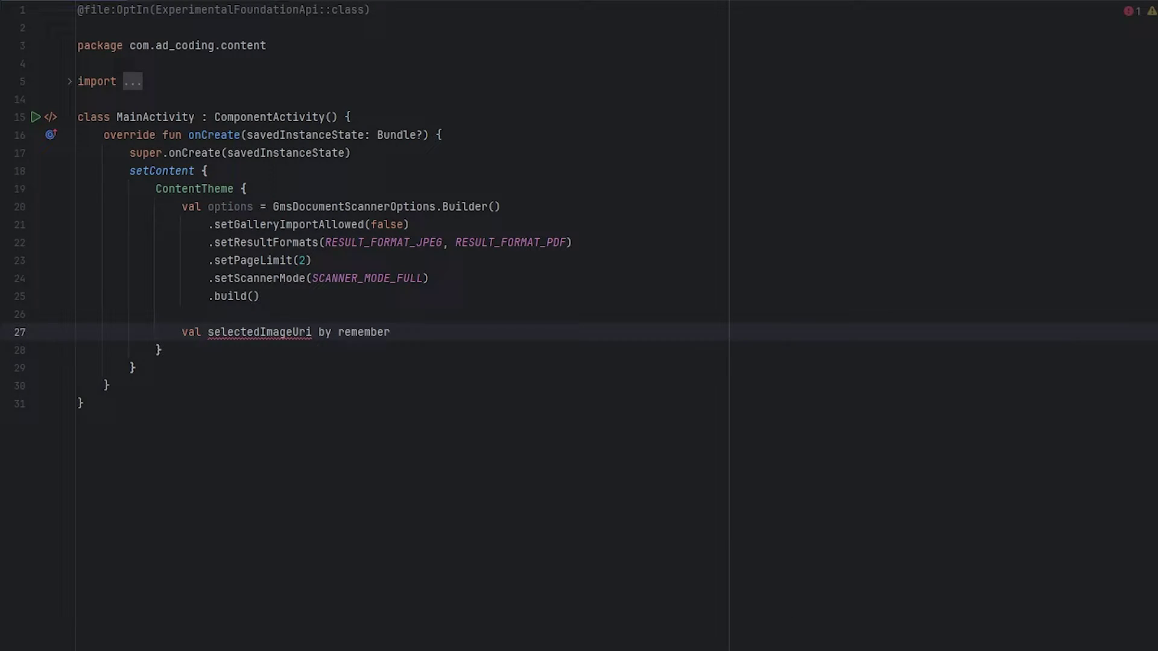
type("{")
key("Return")
type("mutable")
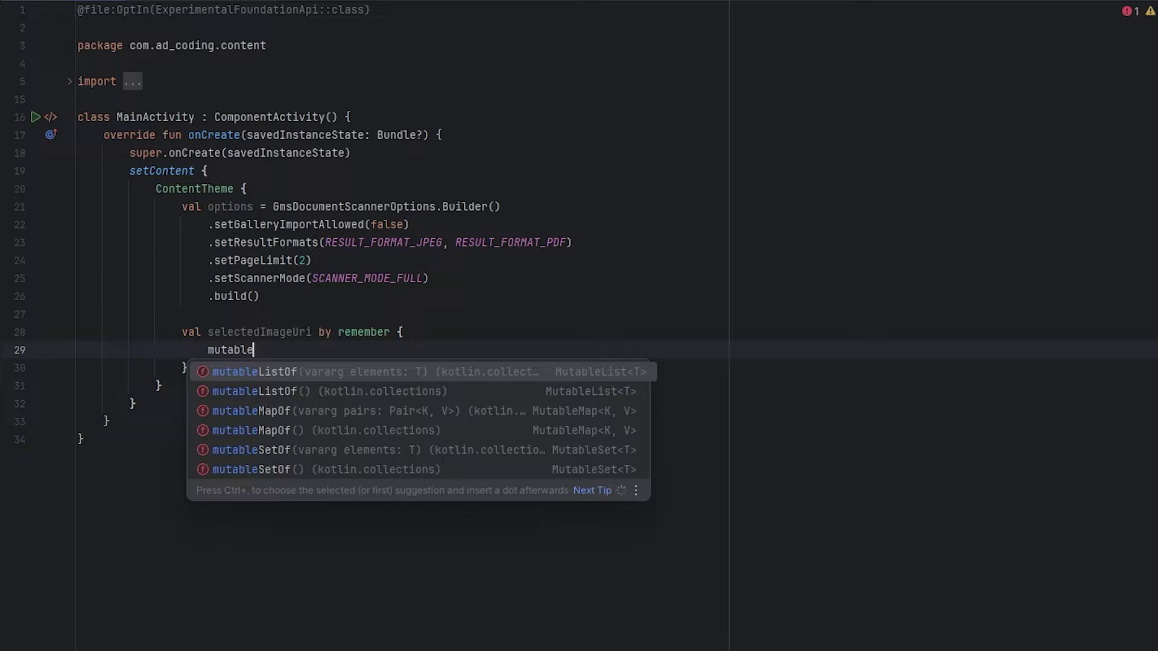
type("state")
key("Return")
type("Ur")
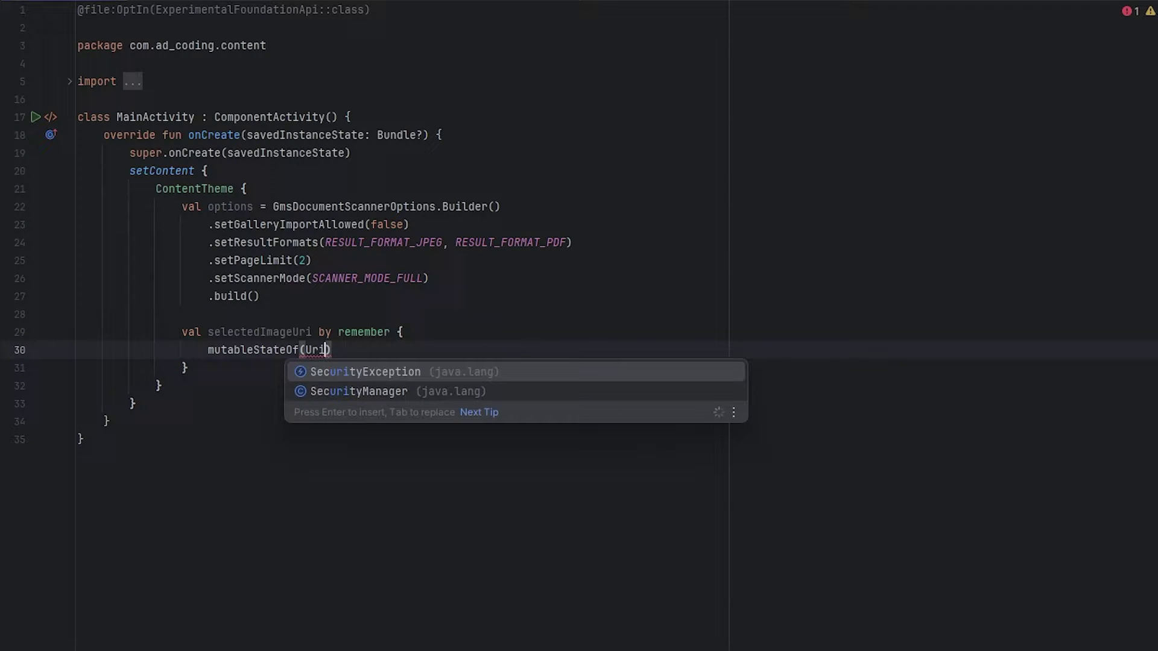
type("i.E")
key("Return")
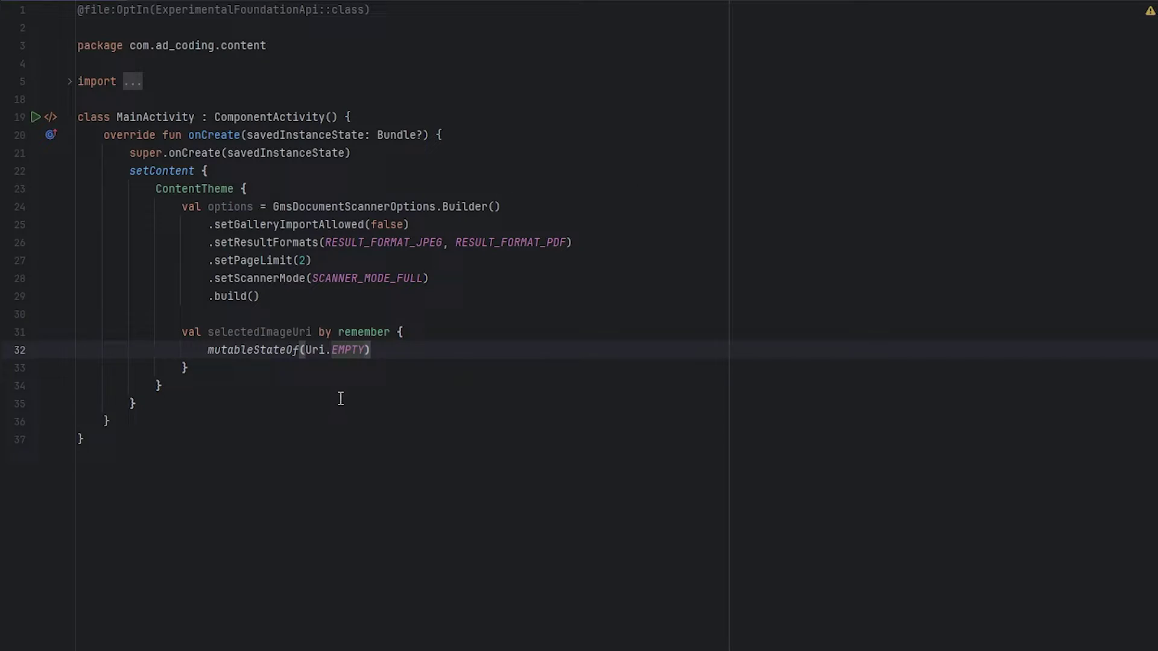
Add val scanner = GmsDocumentScanning.getClient(options) below selectedImageUri, importing GmsDocumentScanning.
key("Down")
key("Return")
key("Return")
type("val scanner = ")
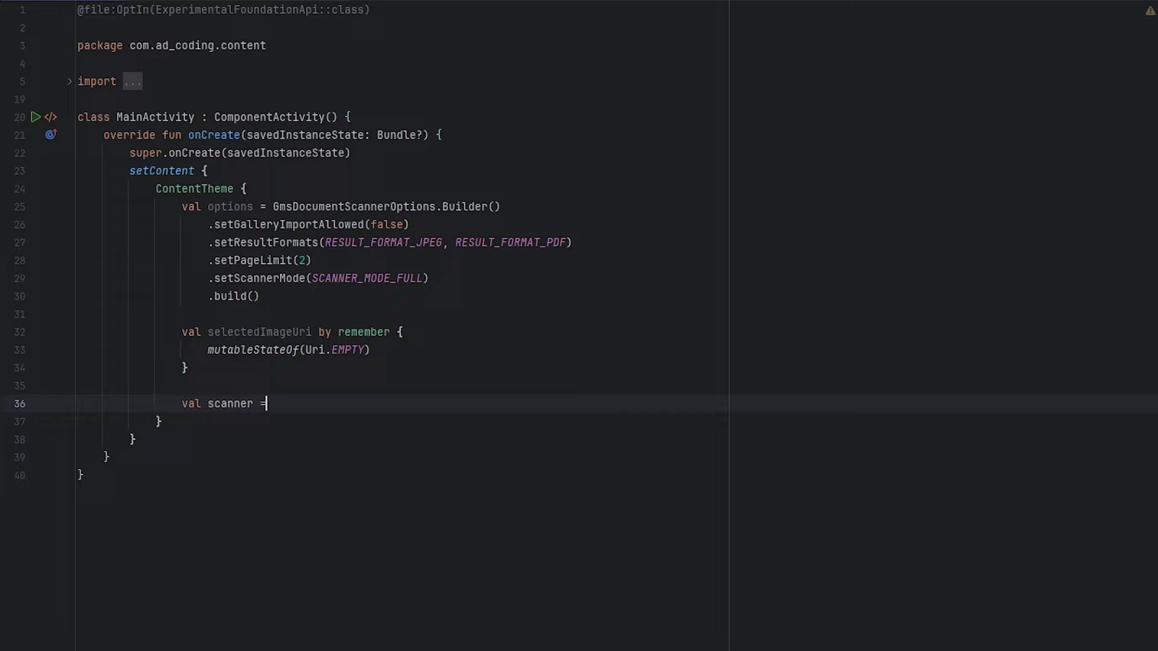
type("GmsD")
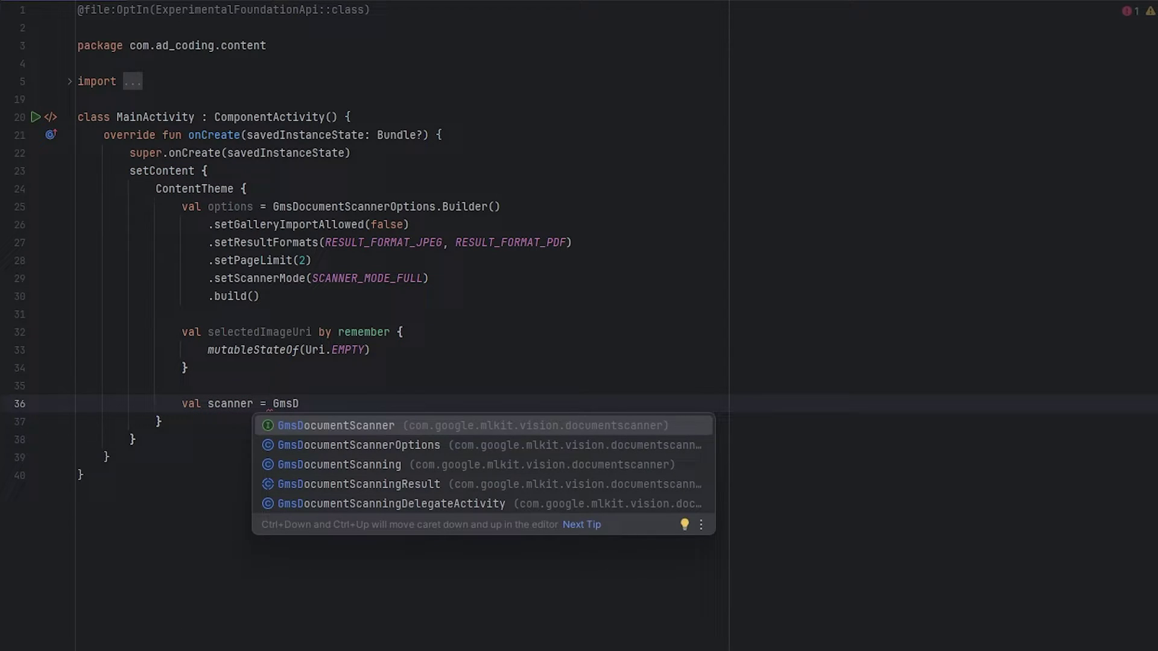
key("Down")
key("Down")
key("Return")
type(".get")
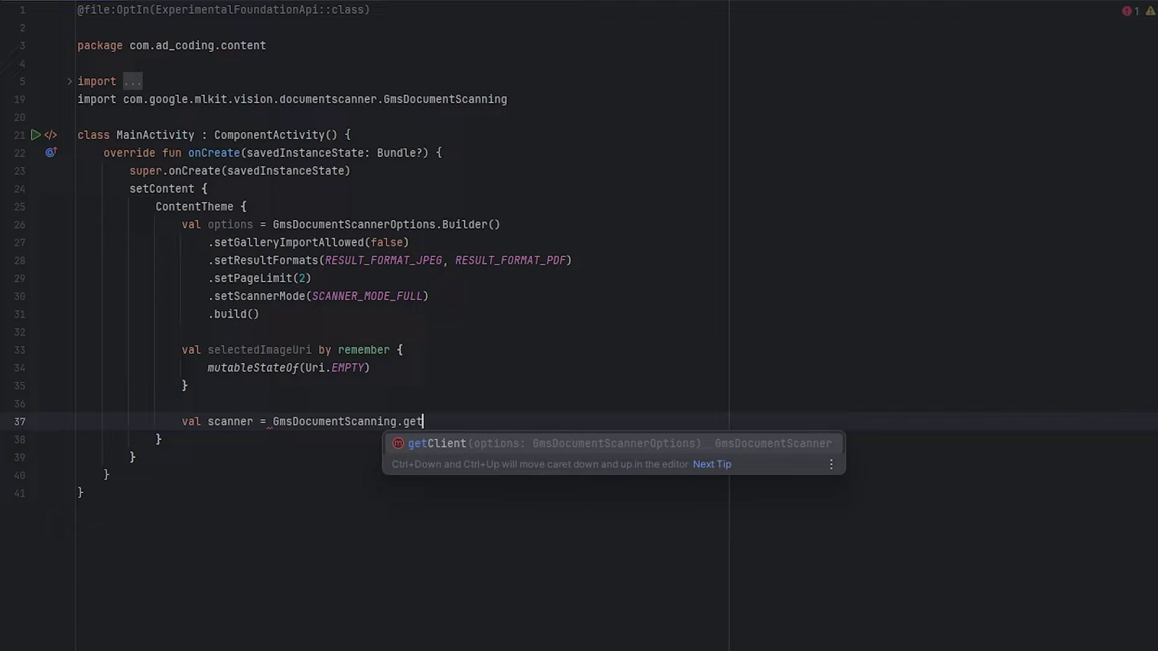
key("Return")
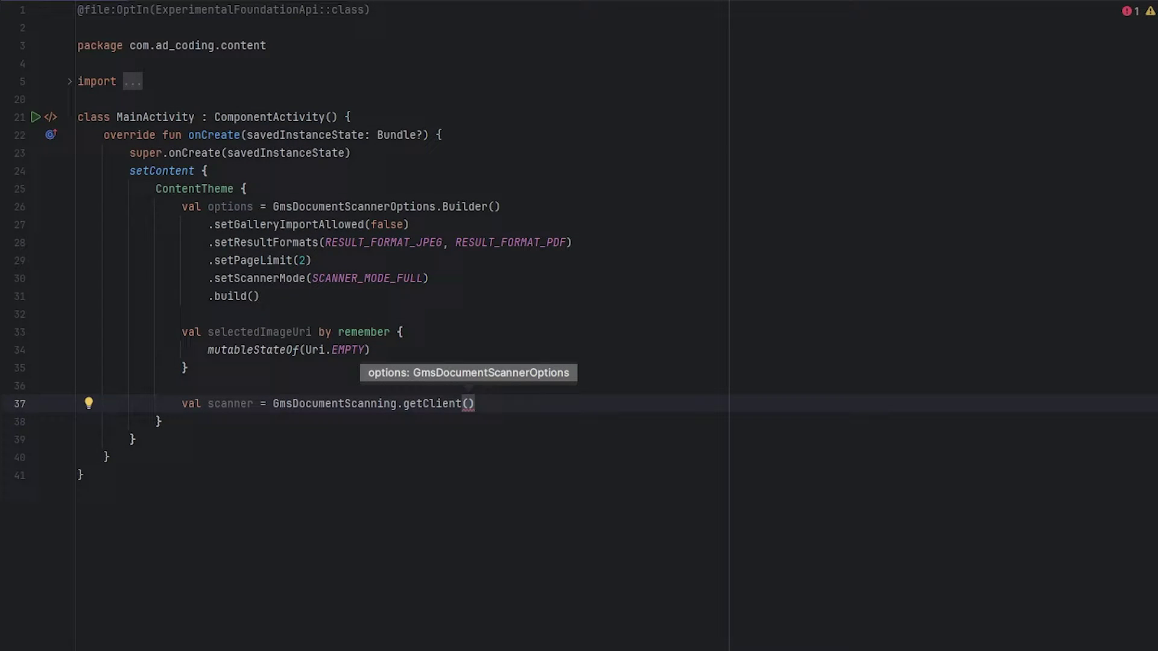
type("opti")
key("Return")
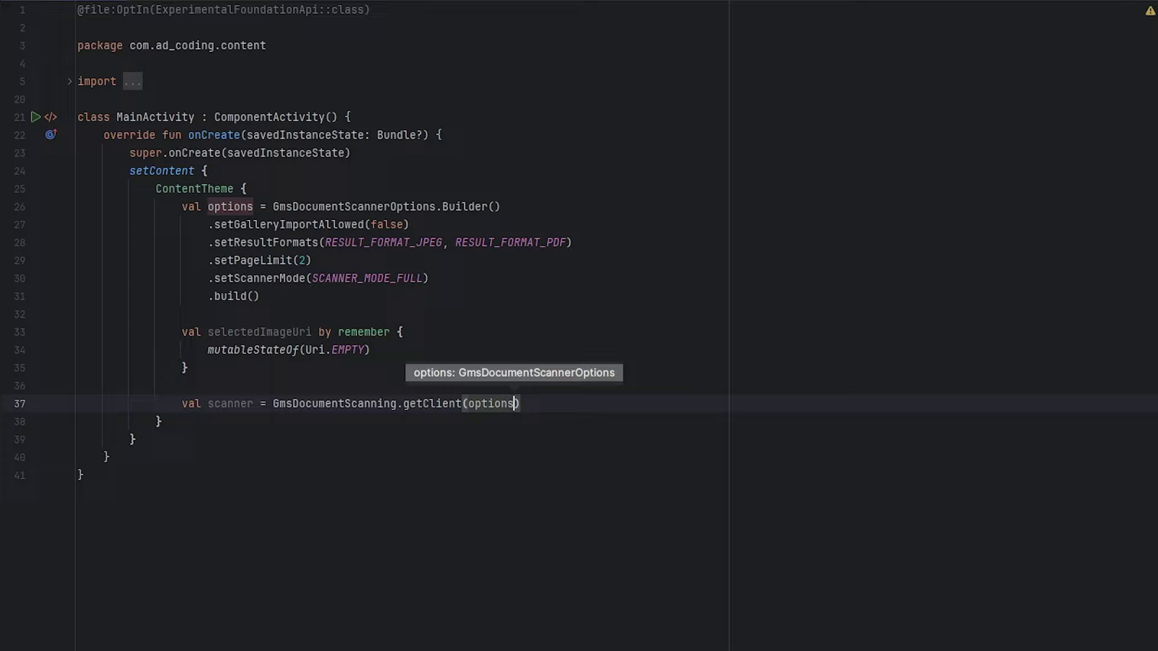
key("Right")
key("Return")
key("Return")
type("Co")
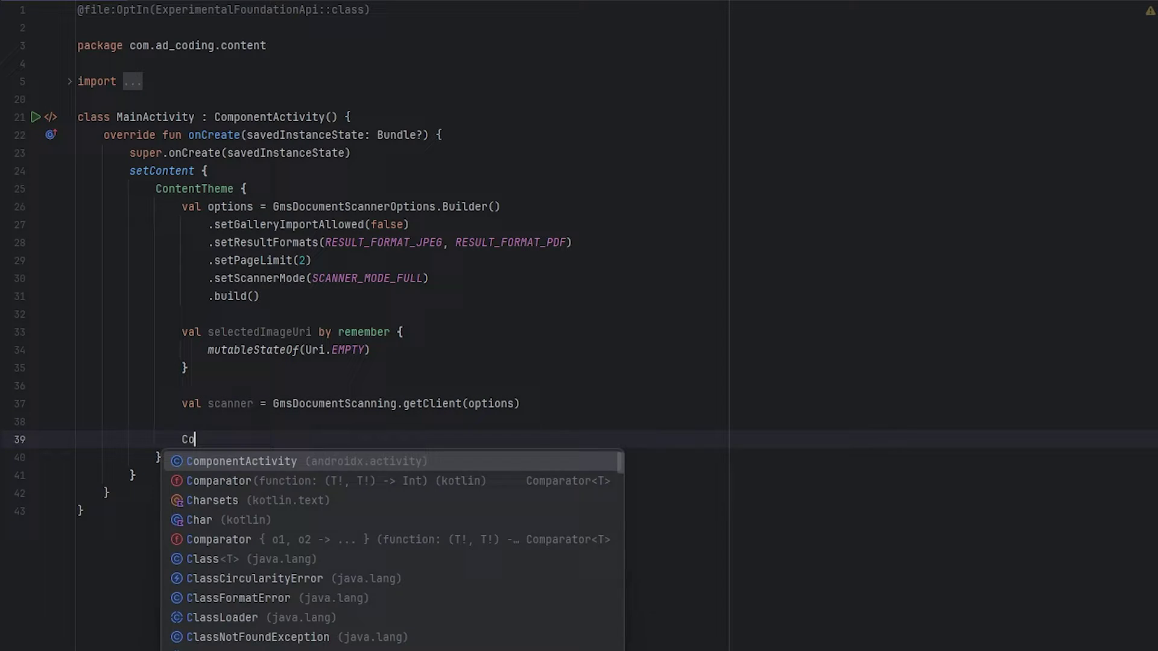
type("lum")
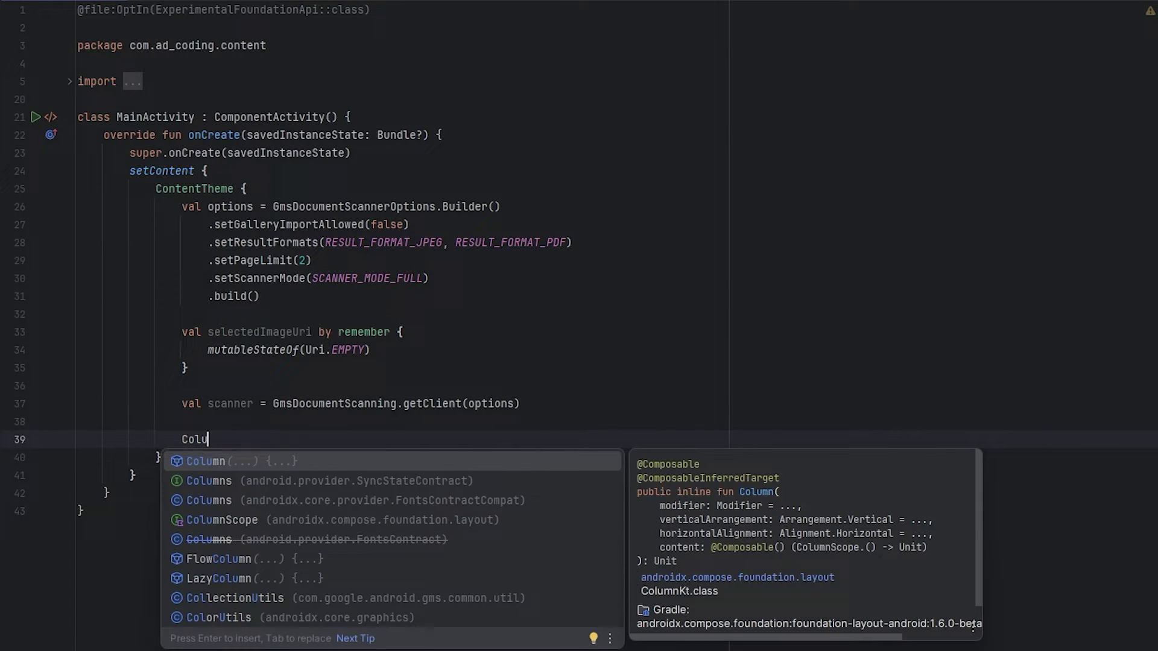
Add a Column with AsyncImage(model = selectedImageUri, contentDescription = null, Modifier.size(200.dp)).
key("Return")
key("Return")
type("A")
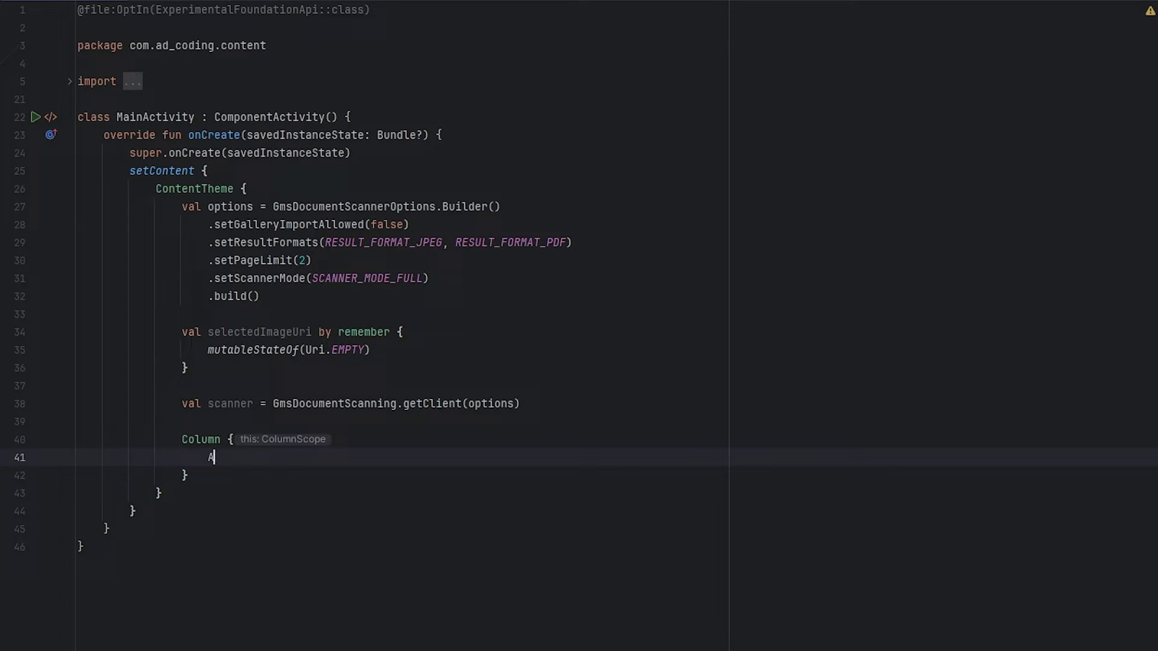
type("syncIma")
key("Return")
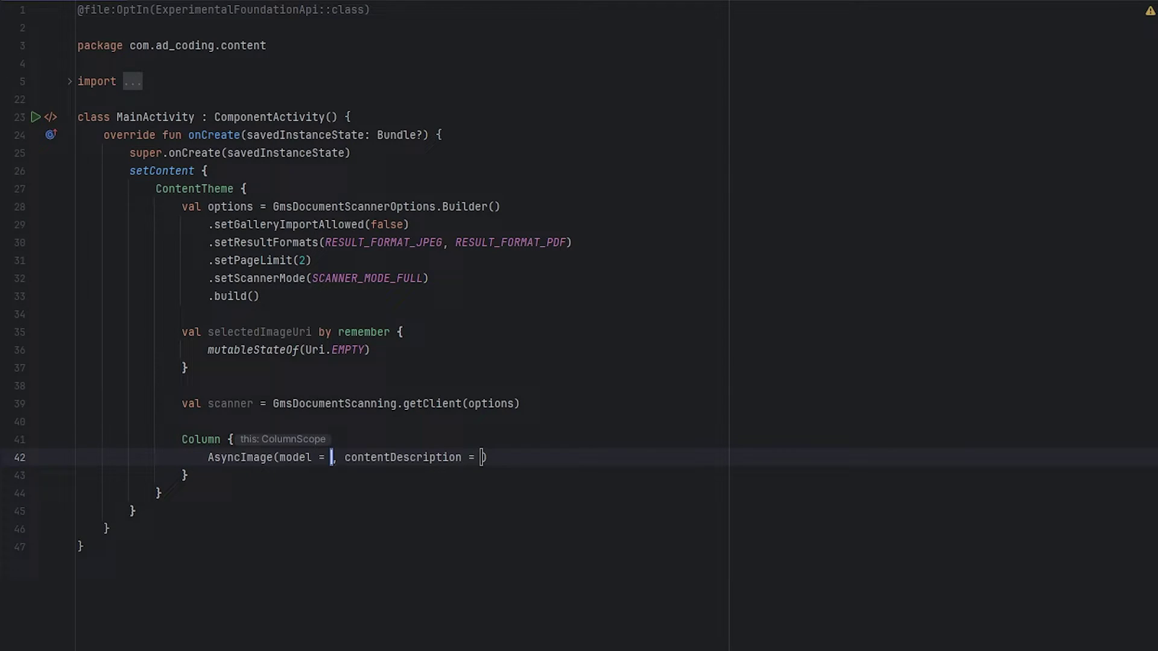
type("selectedim")
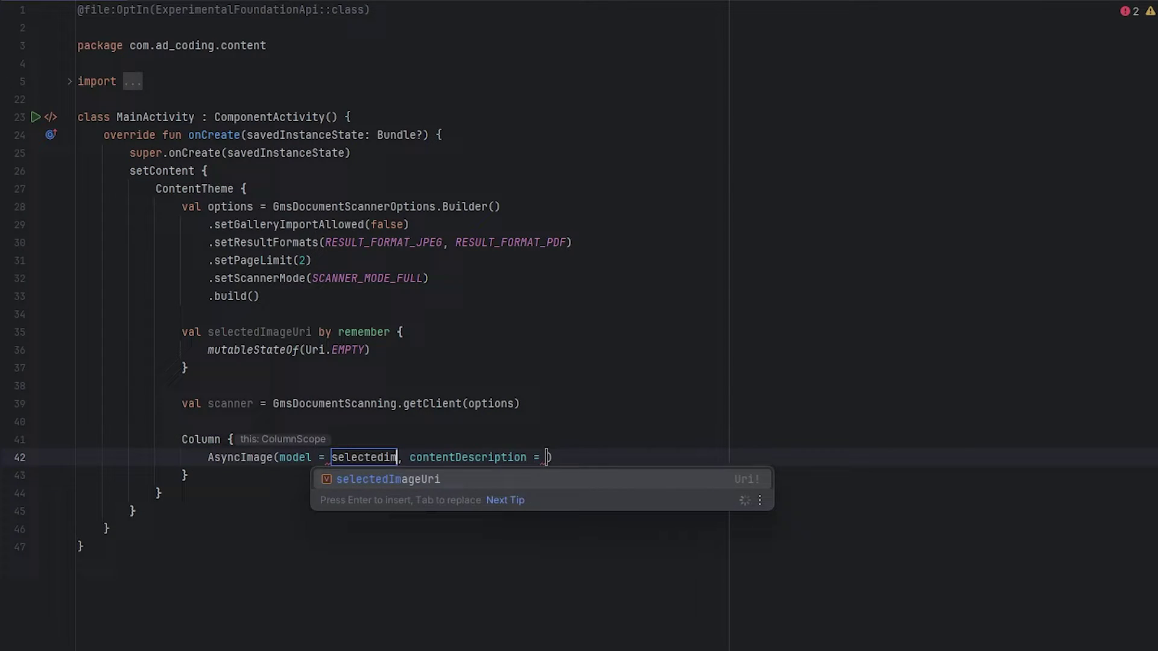
key("Return")
key("BackSpace")
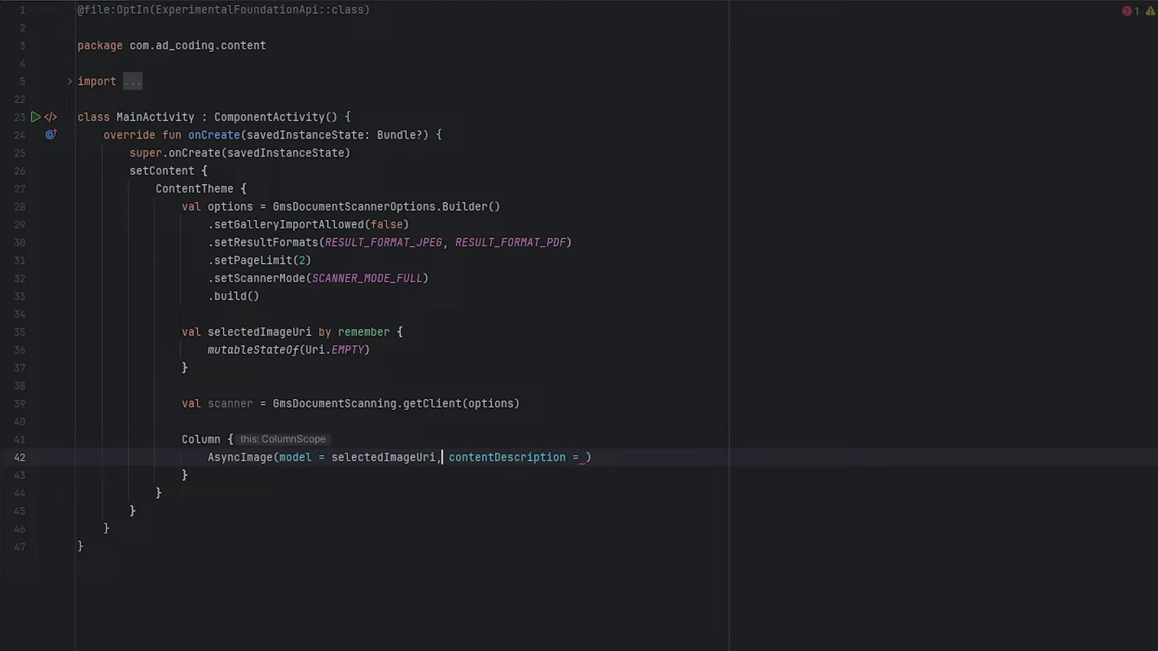
key("Tab")
type("nu")
key("Return")
type(", modi")
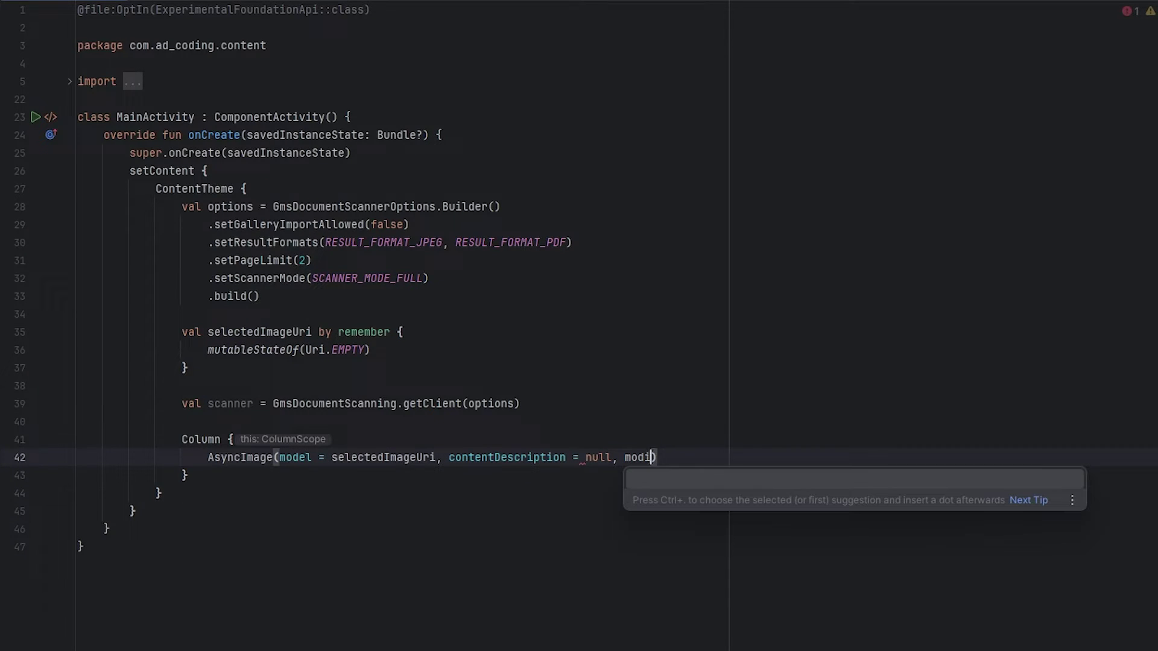
type("fier = size")
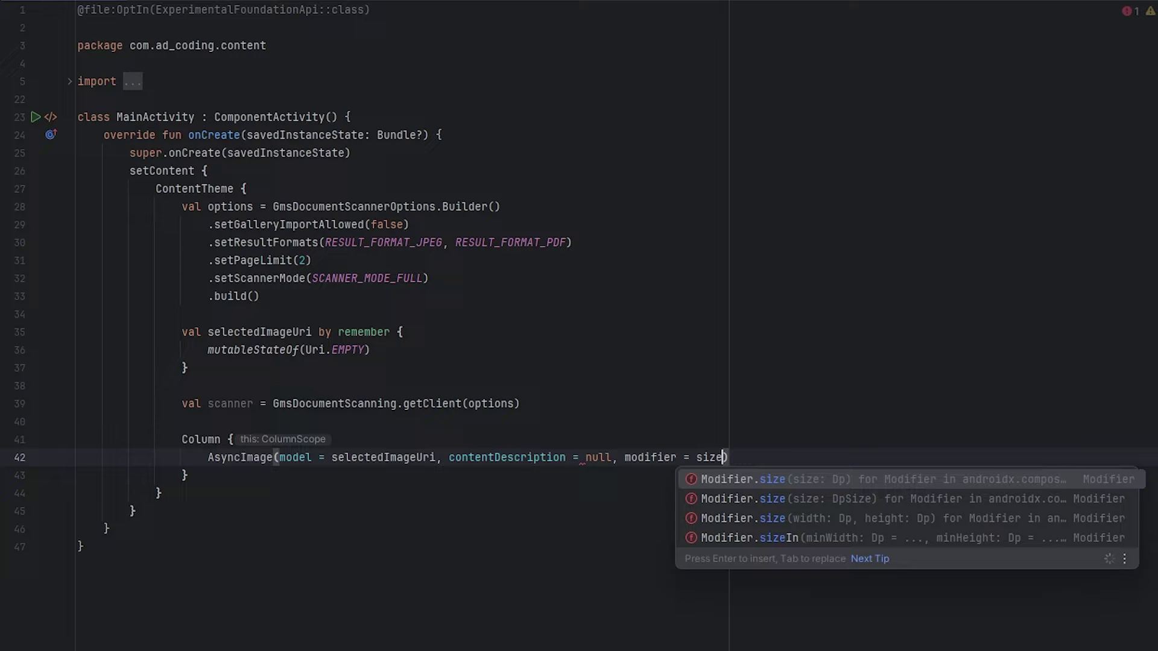
key("Return")
type("200.dp")
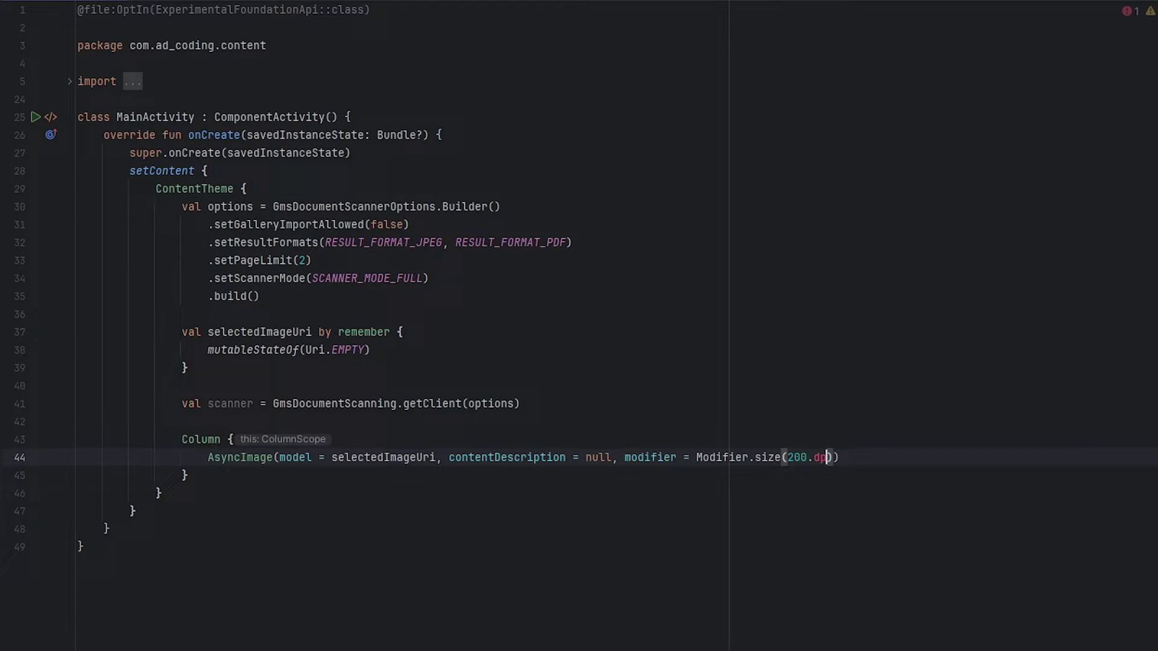
key("ctrl+alt+l")
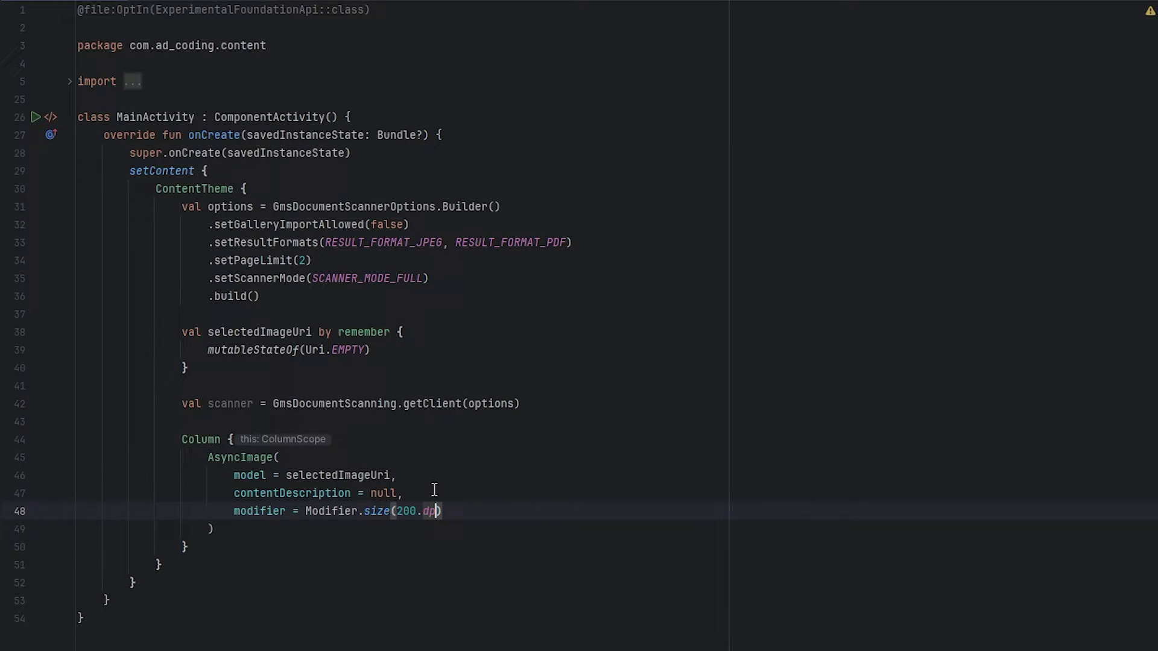
Add contentScale = ContentScale.Crop to the AsyncImage arguments.
left_click(434, 490)
key("Return")
type("contentScal")
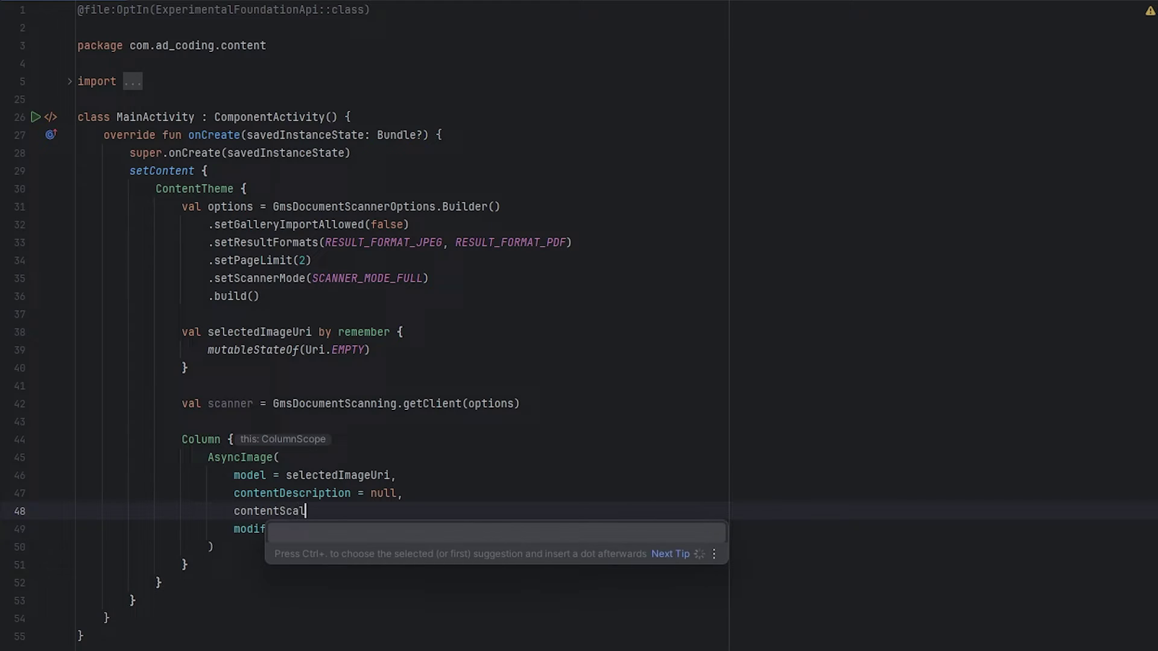
key("Return")
type("ContentS")
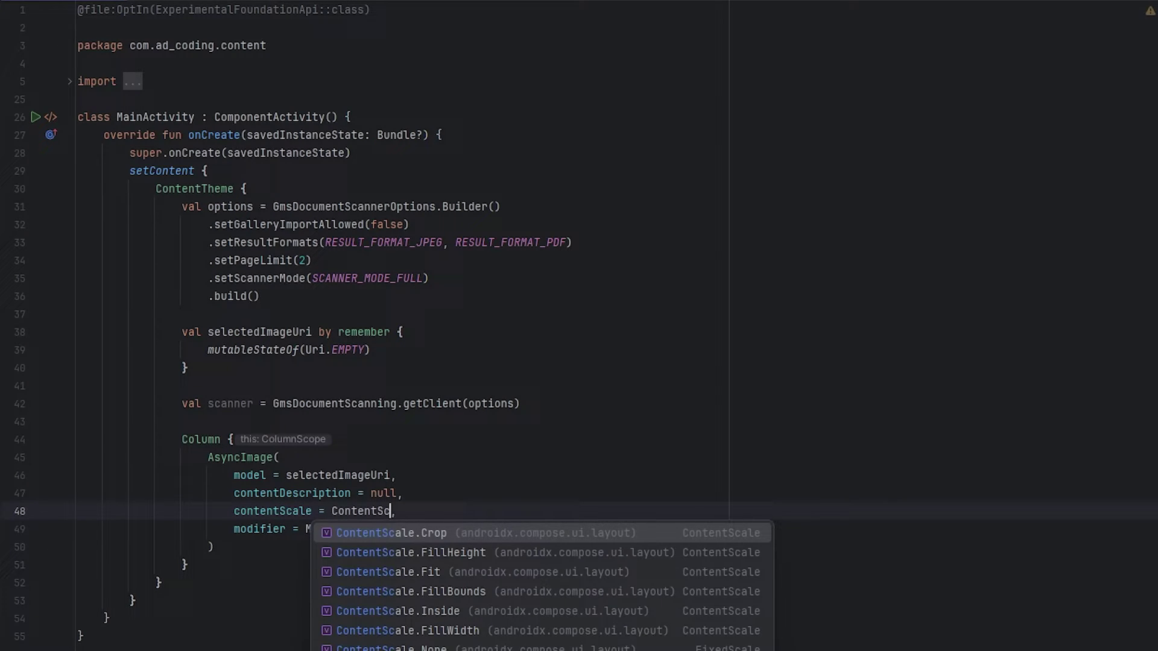
type("c")
key("Return")
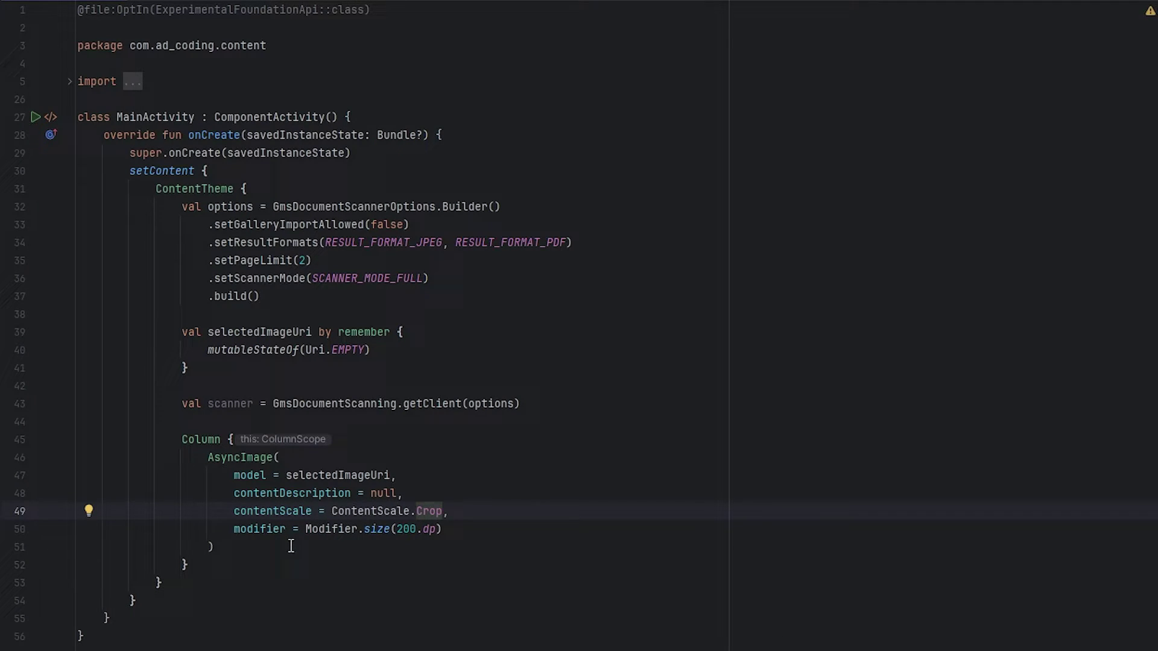
Insert a Button below the AsyncImage holding a Text for the 'Start scanning' label.
left_click(290, 547)
key("Return")
key("Return")
type("Butt")
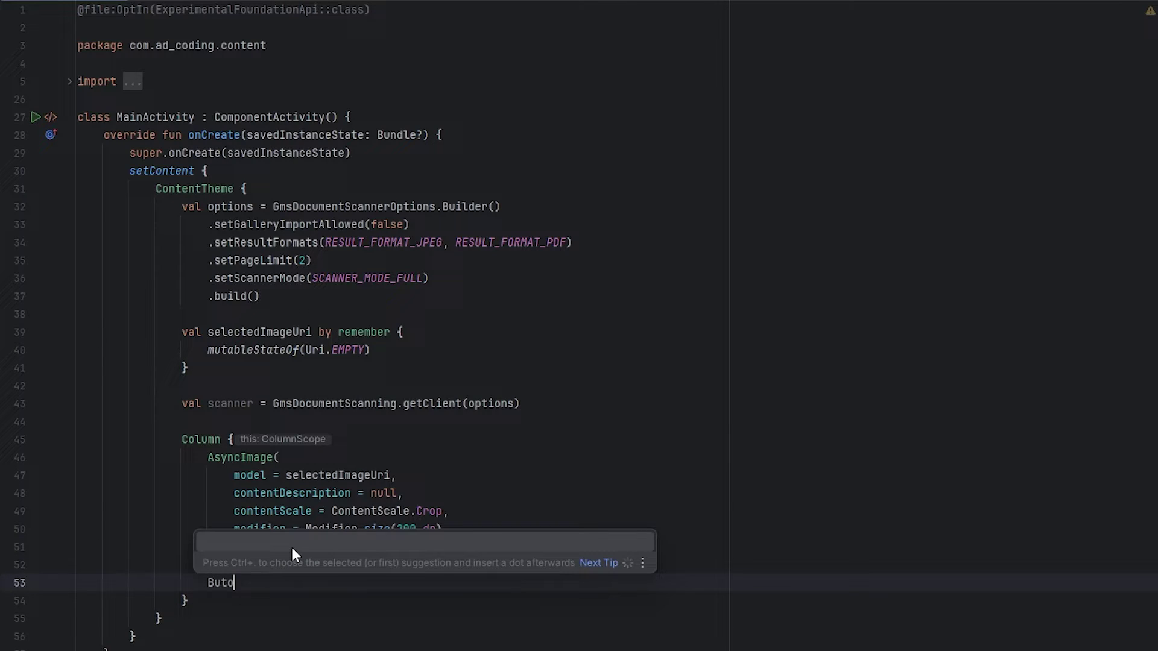
type("on")
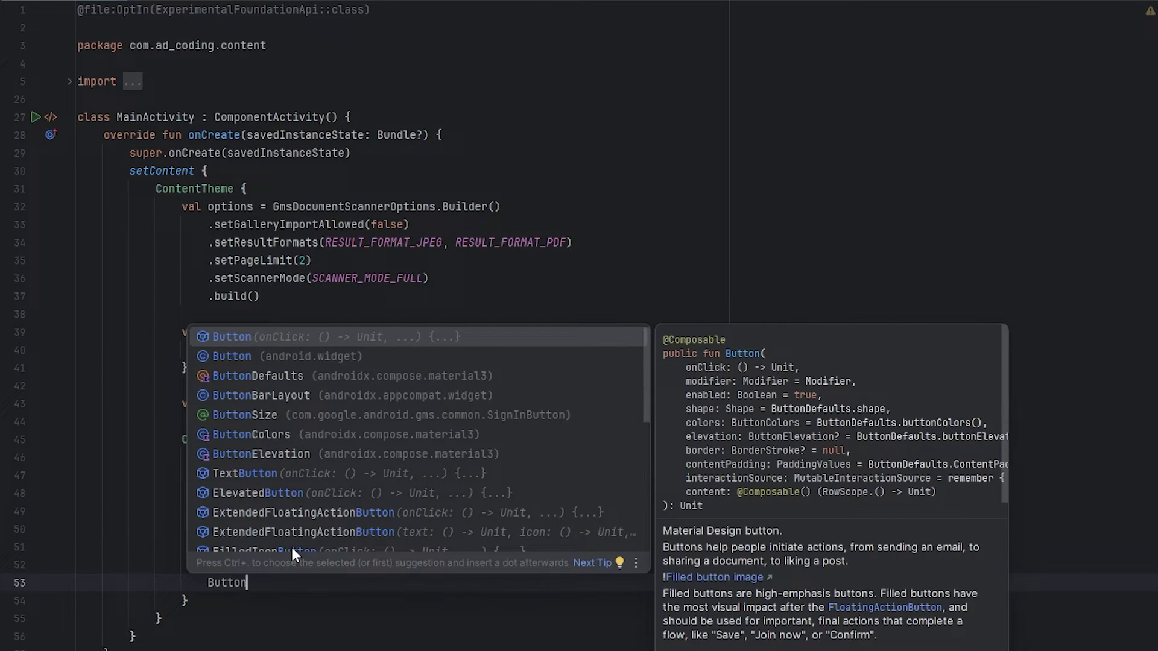
key("Return")
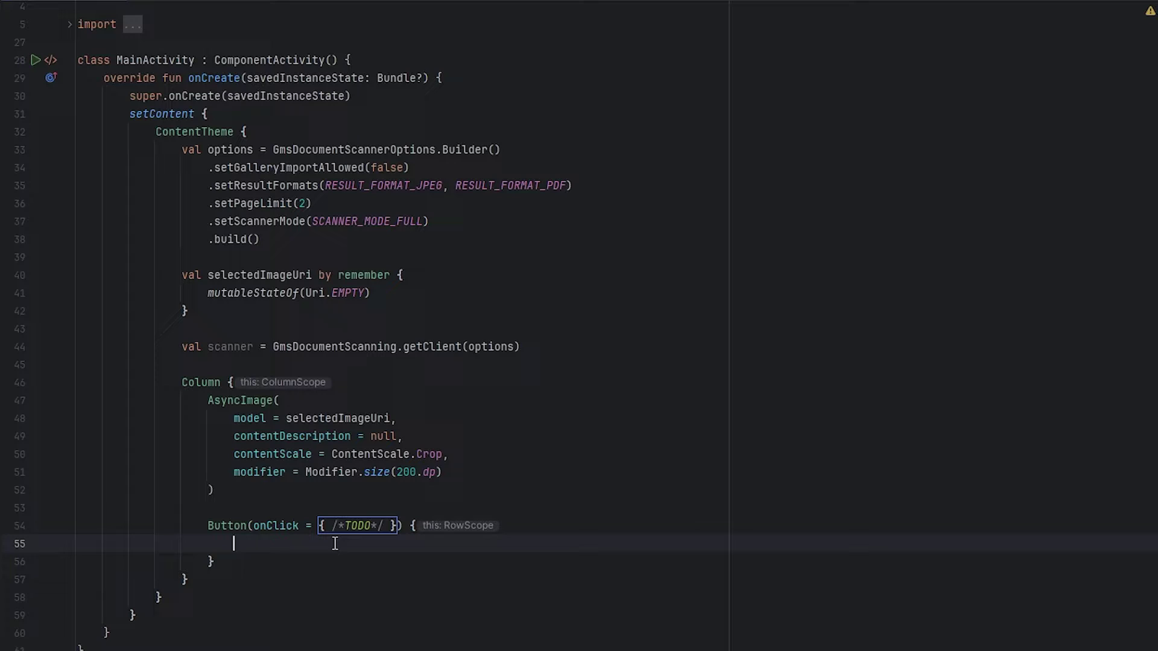
type("Text")
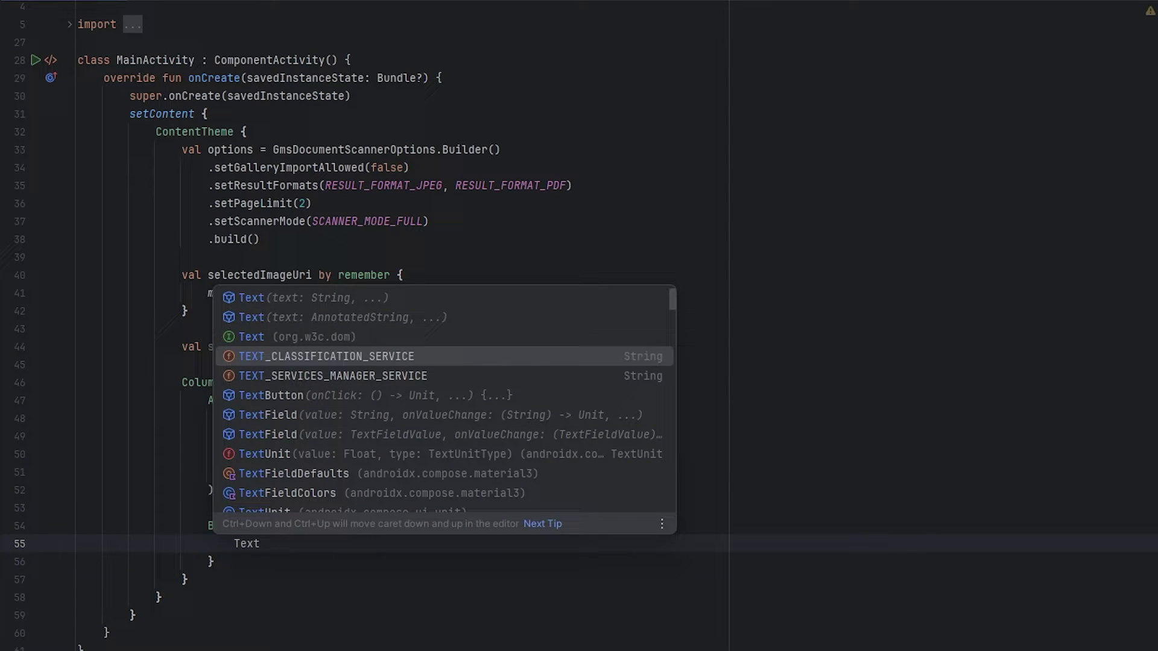
key("Up")
key("Up")
key("Up")
key("Return")
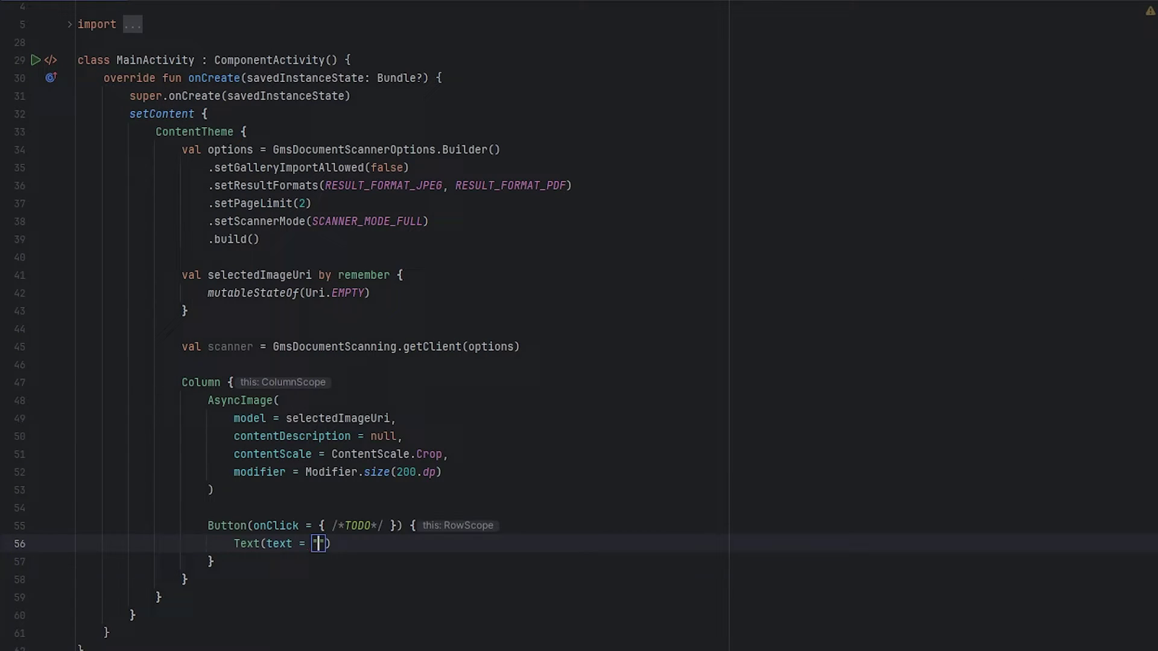
type("Start sca")
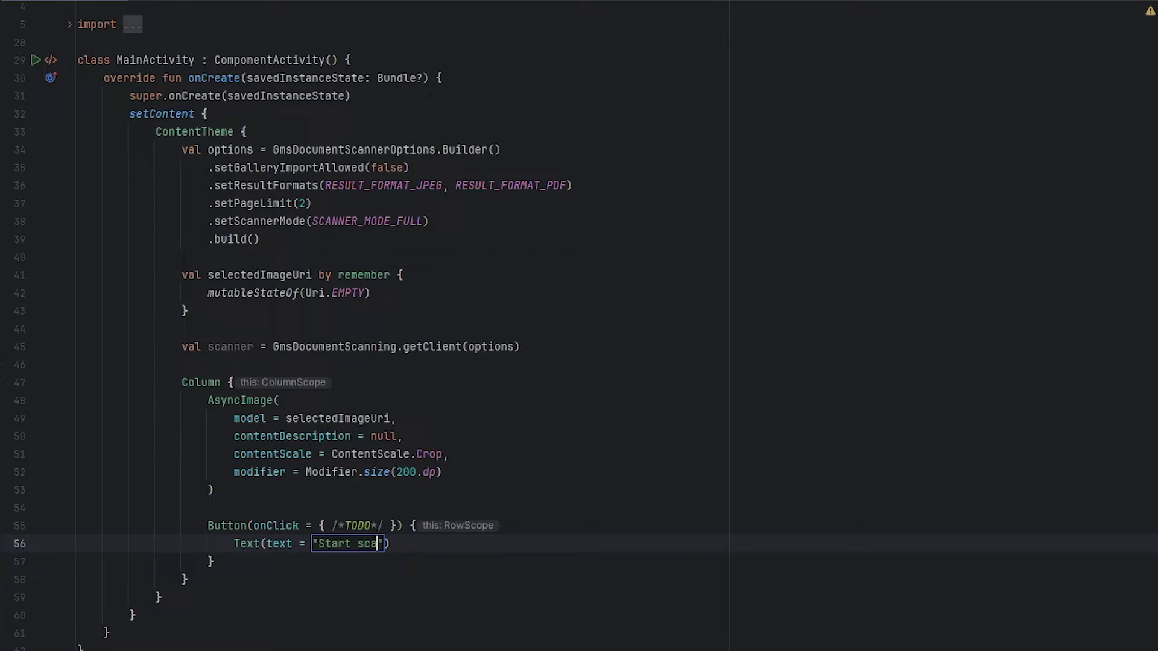
type("nning")
Add val scannerLauncher = rememberLauncherForActivityResult(contract = ActivityResultContracts.StartIntentSenderForResult()).
left_click(520, 347)
key("Return")
key("Return")
type("val")
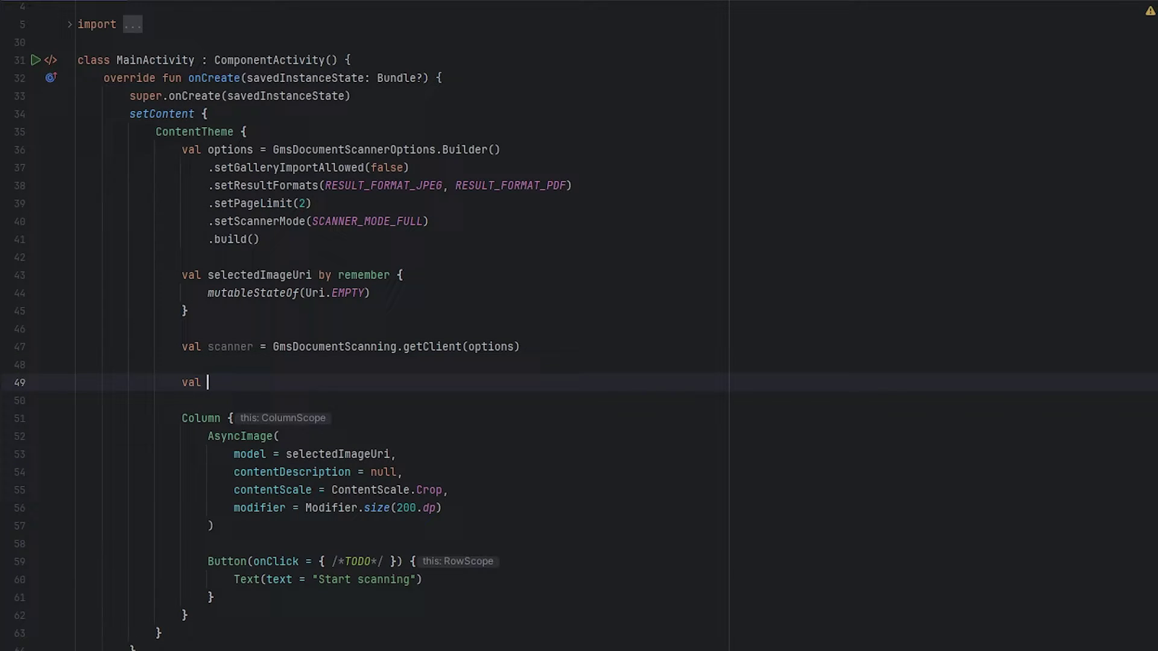
type("scannerLauncher = ")
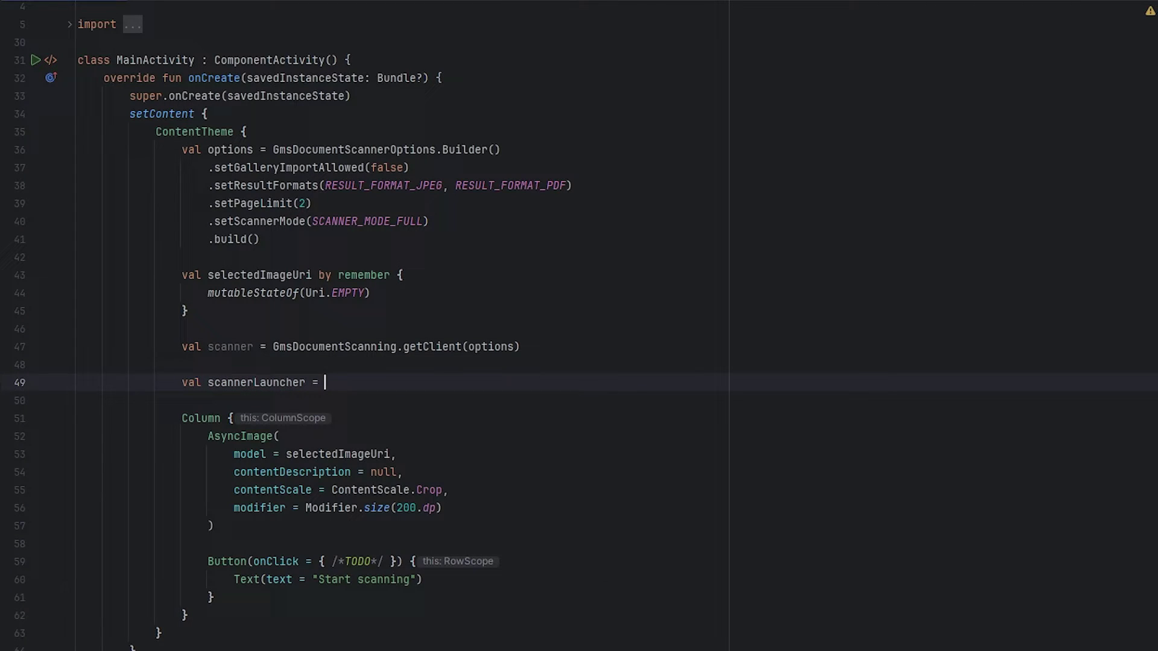
type("erLa")
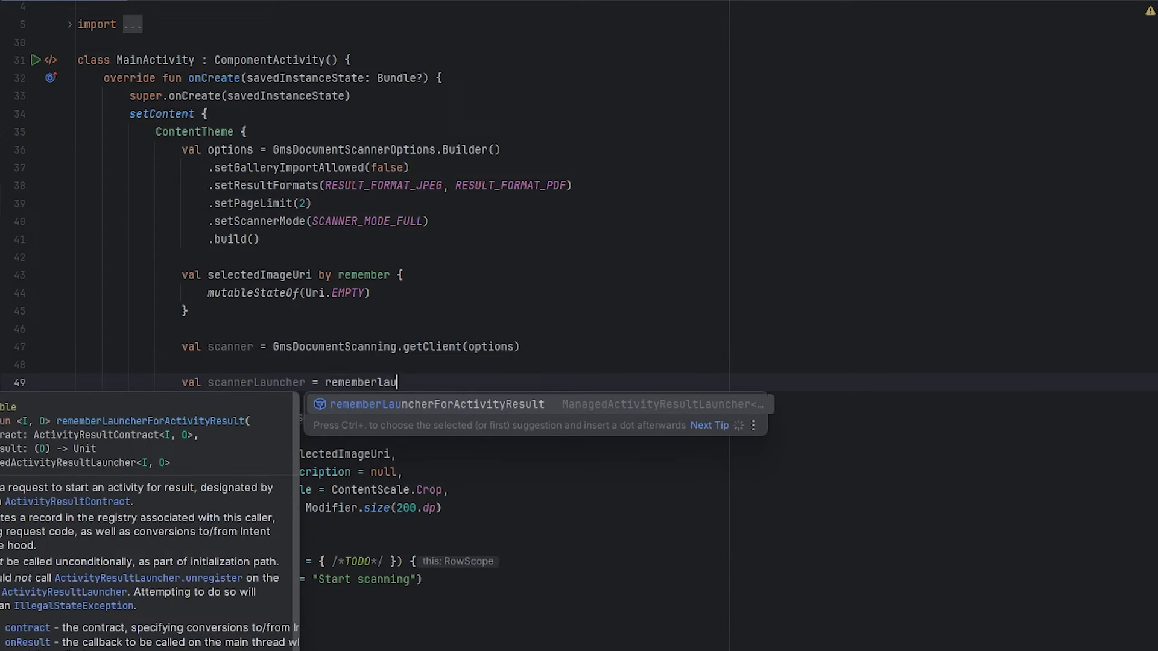
type("unch")
key("Return")
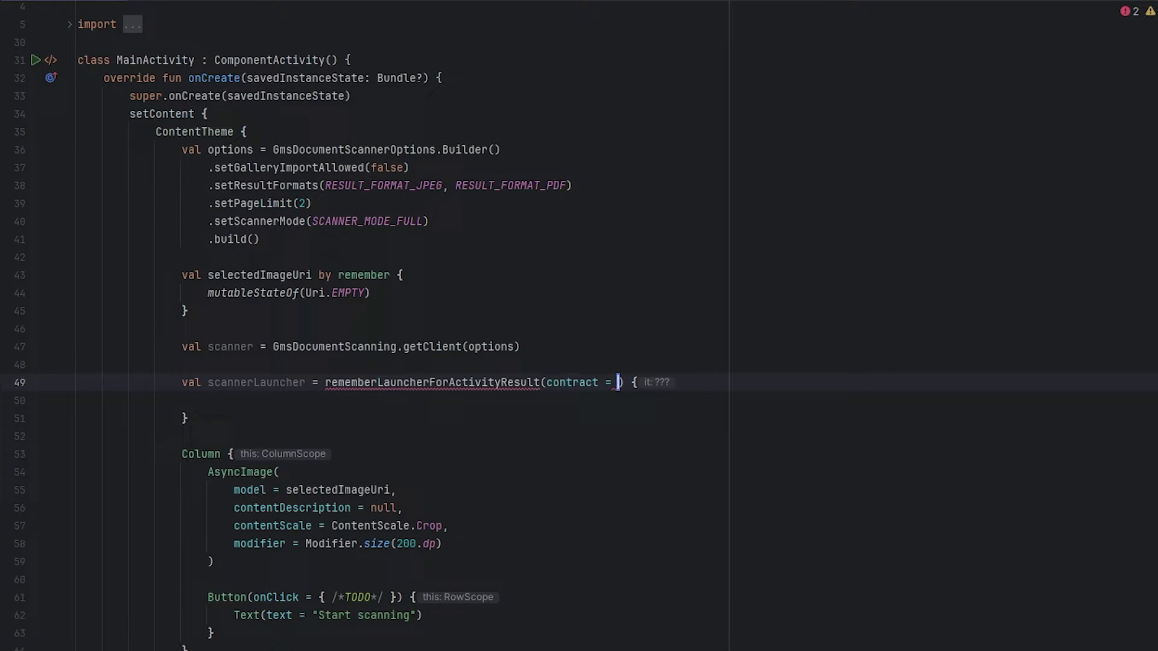
key("ctrl+Left")
key("ctrl+Left")
key("Return")
key("ctrl+Right")
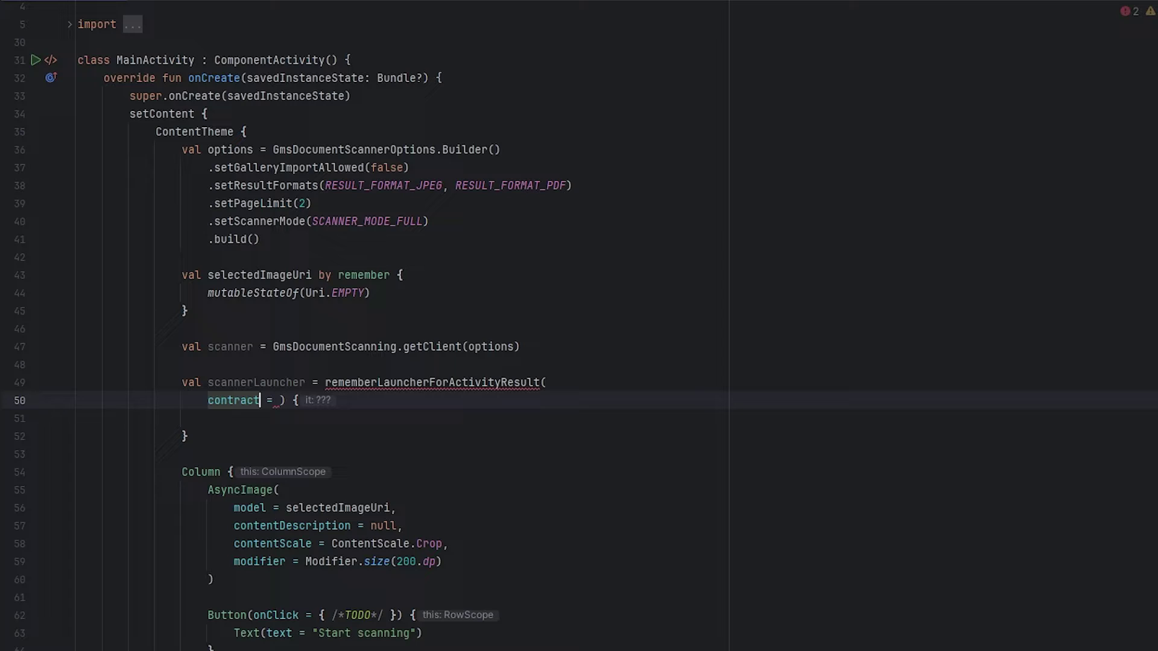
key("Right")
key("Right")
key("Return")
key("Up")
key("End")
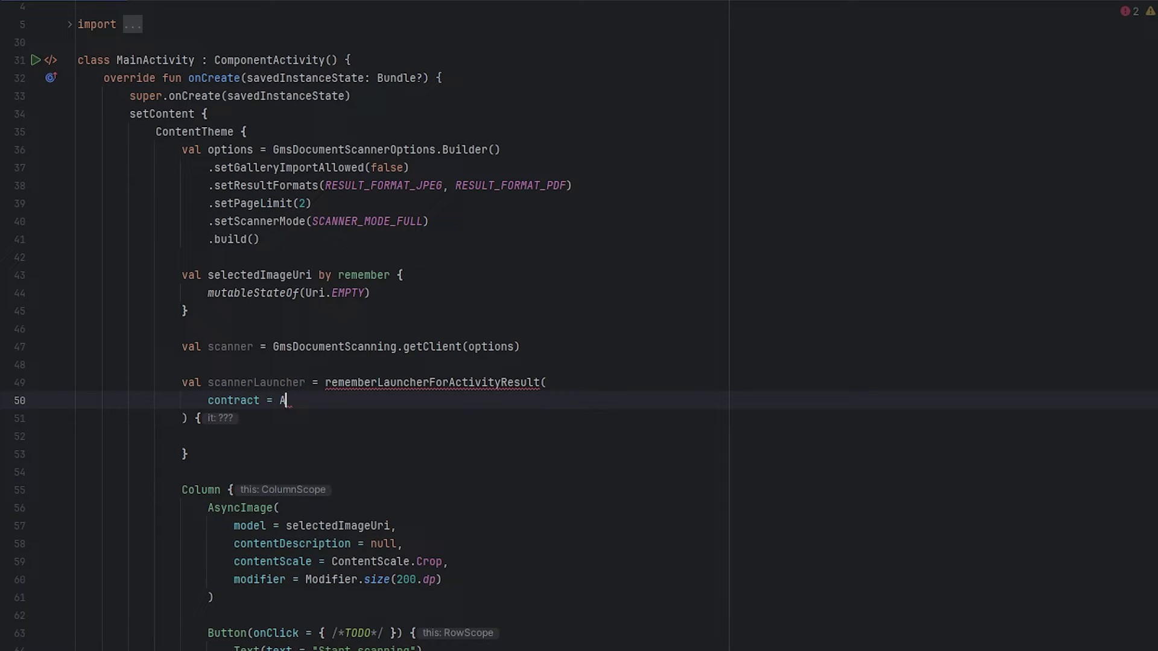
type("ctiv")
key("Return")
type(".")
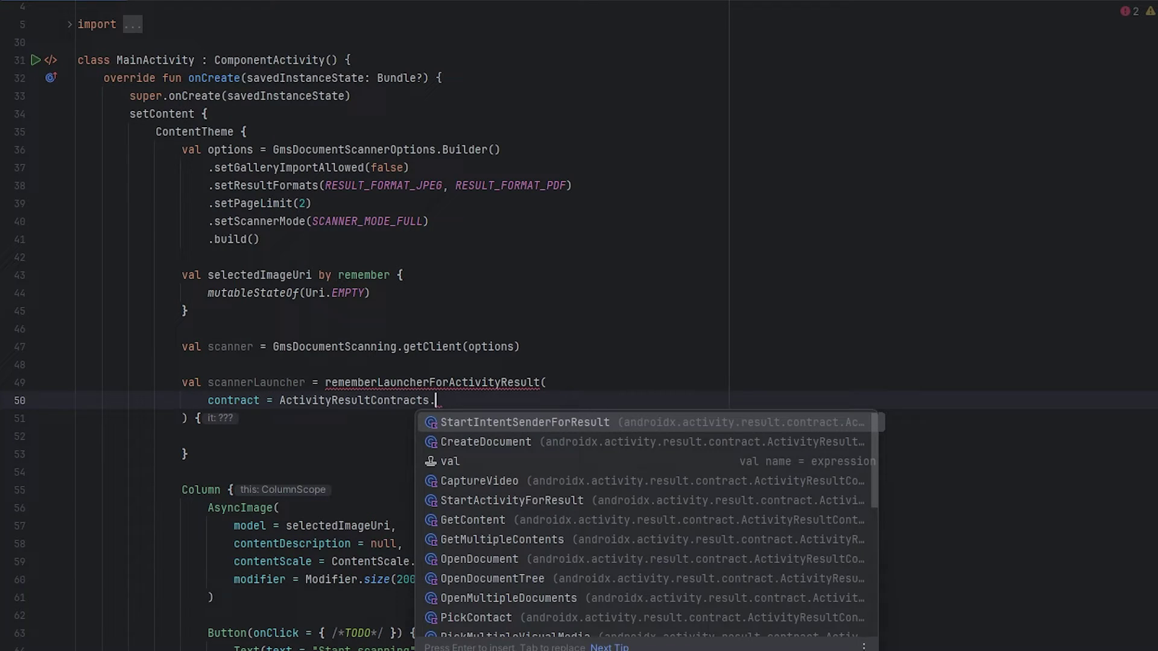
key("Return")
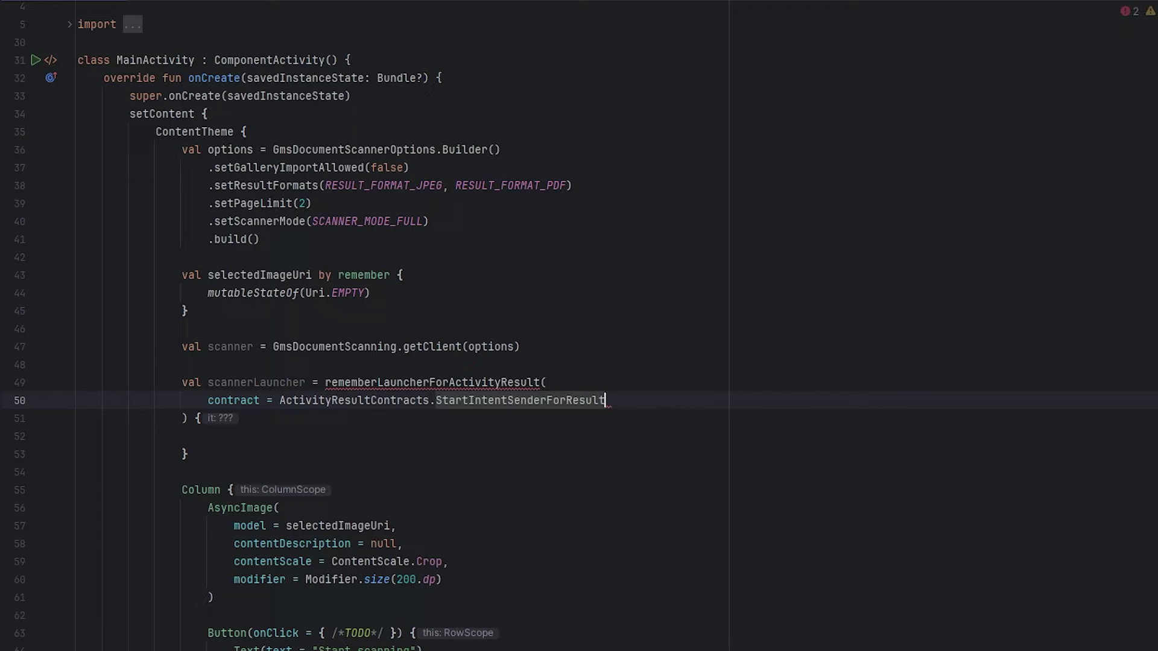
type("(")
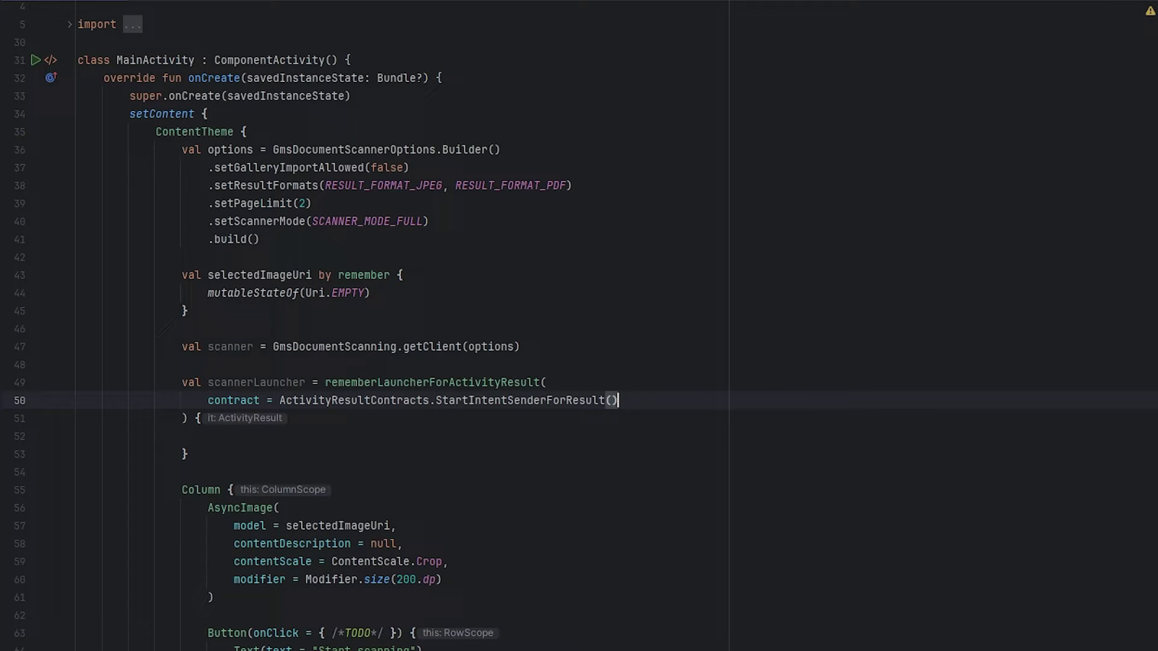
Add a result -> callback containing an if (result.resultCode == RESULT_OK) block.
key("Down")
type("re")
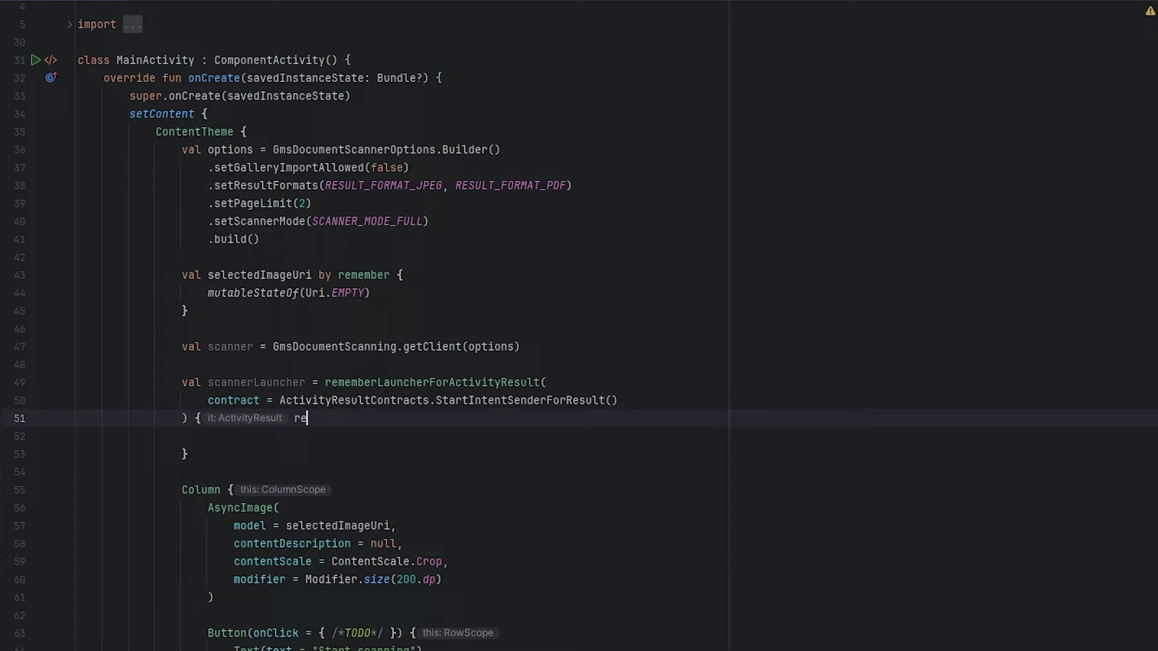
type("sult ->")
key("Return")
type("if")
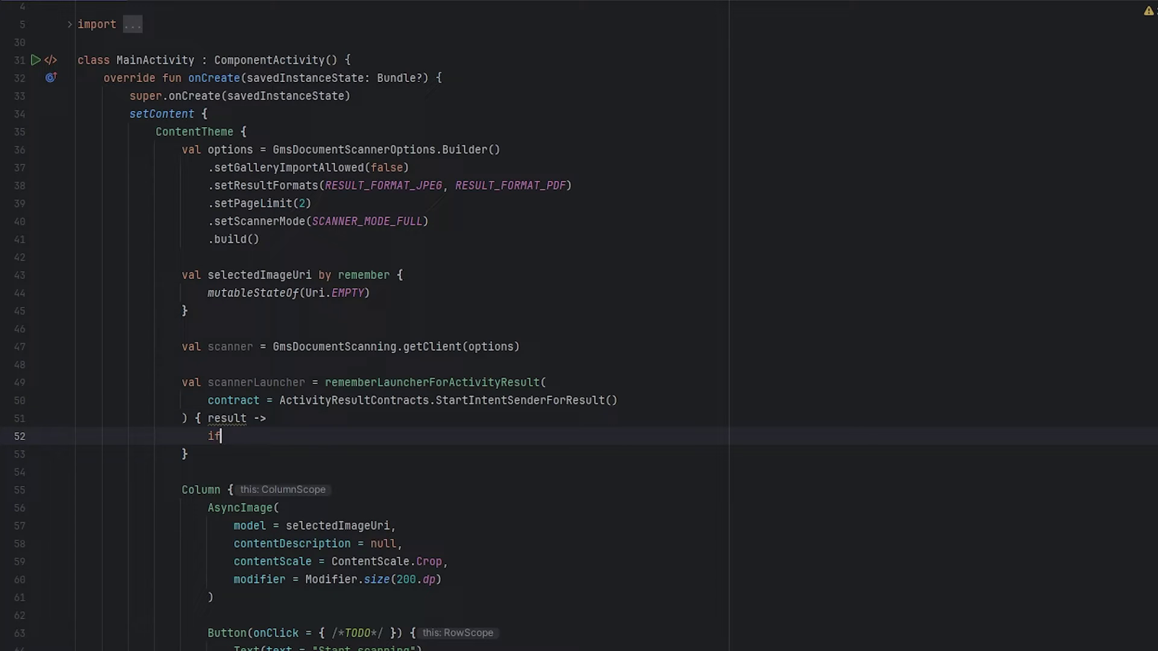
type(" (result.")
key("Return")
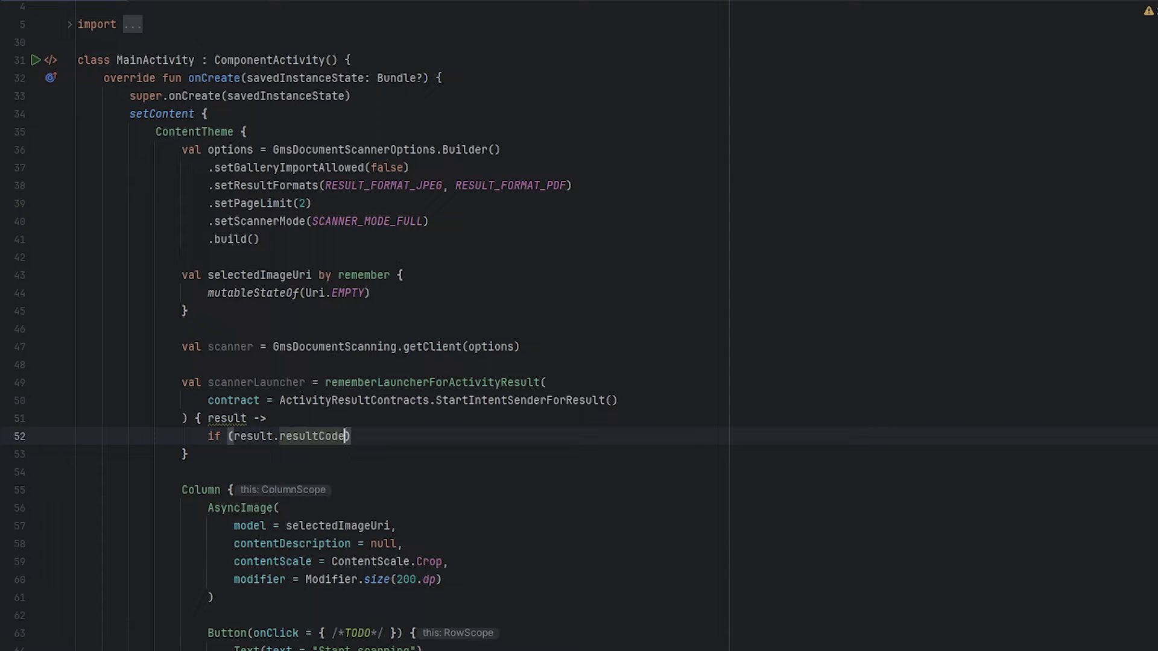
type("== Resu")
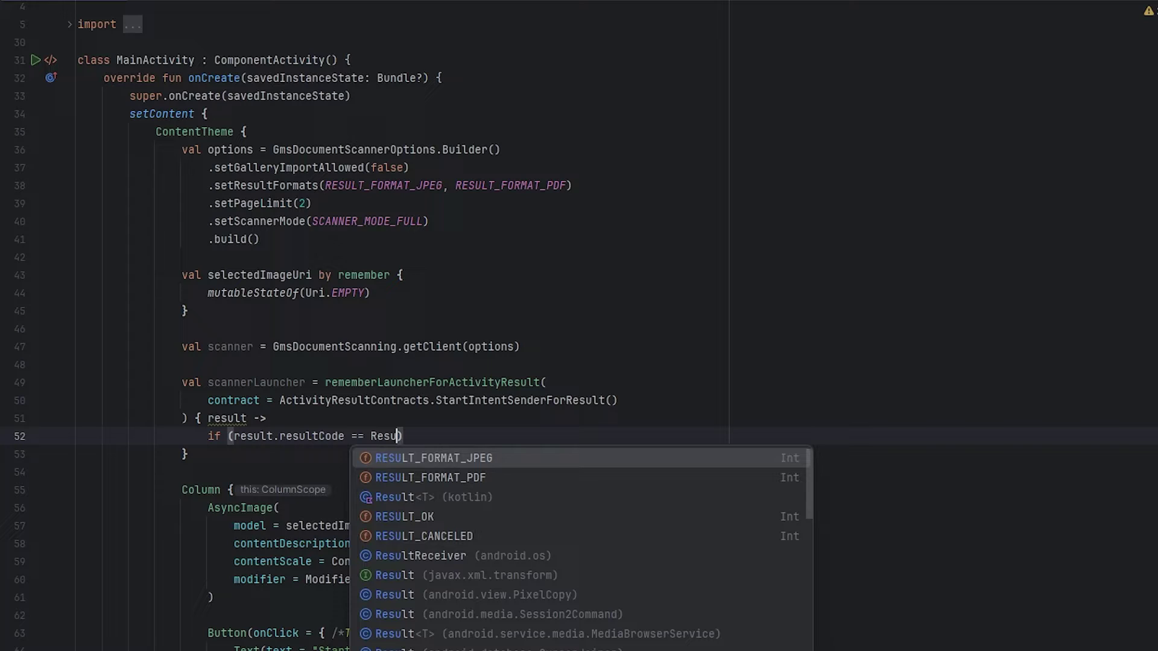
key("Down")
key("Down")
key("Down")
key("Return")
type(") {")
key("Return")
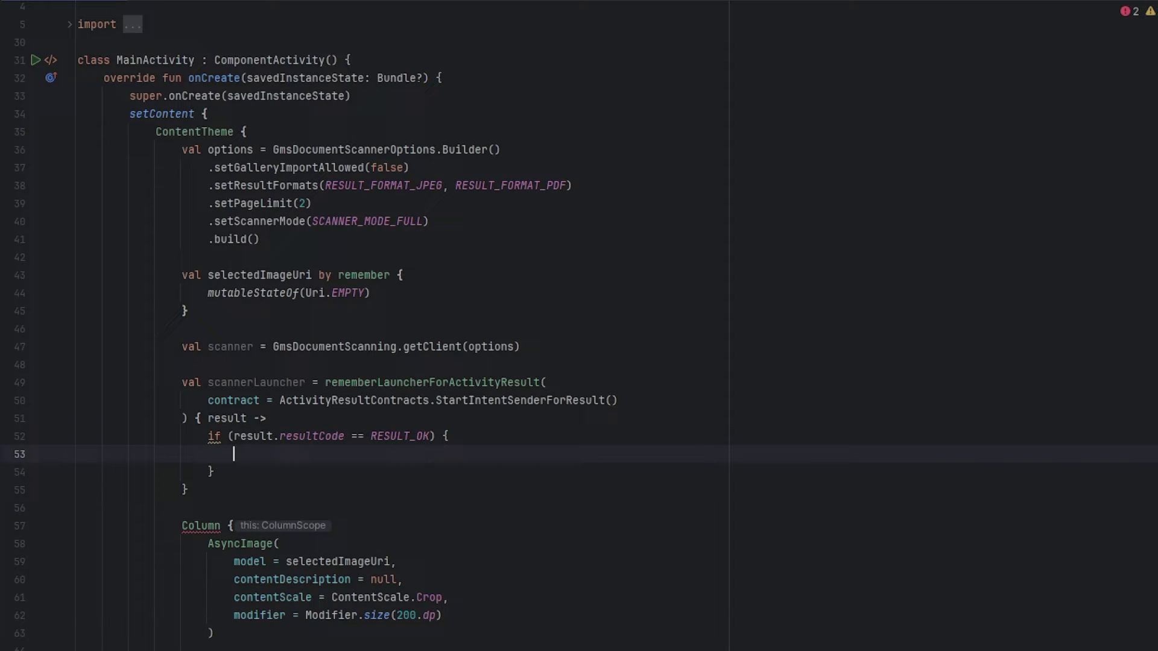
type("c")
type("anningResult")
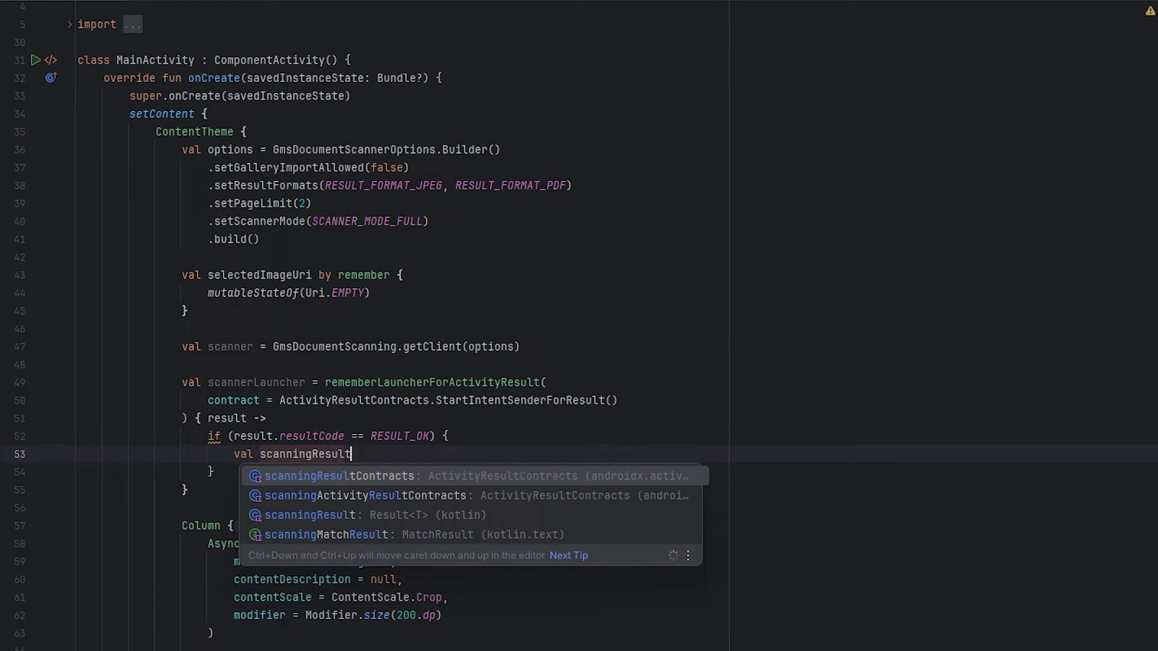
type(" = Gms")
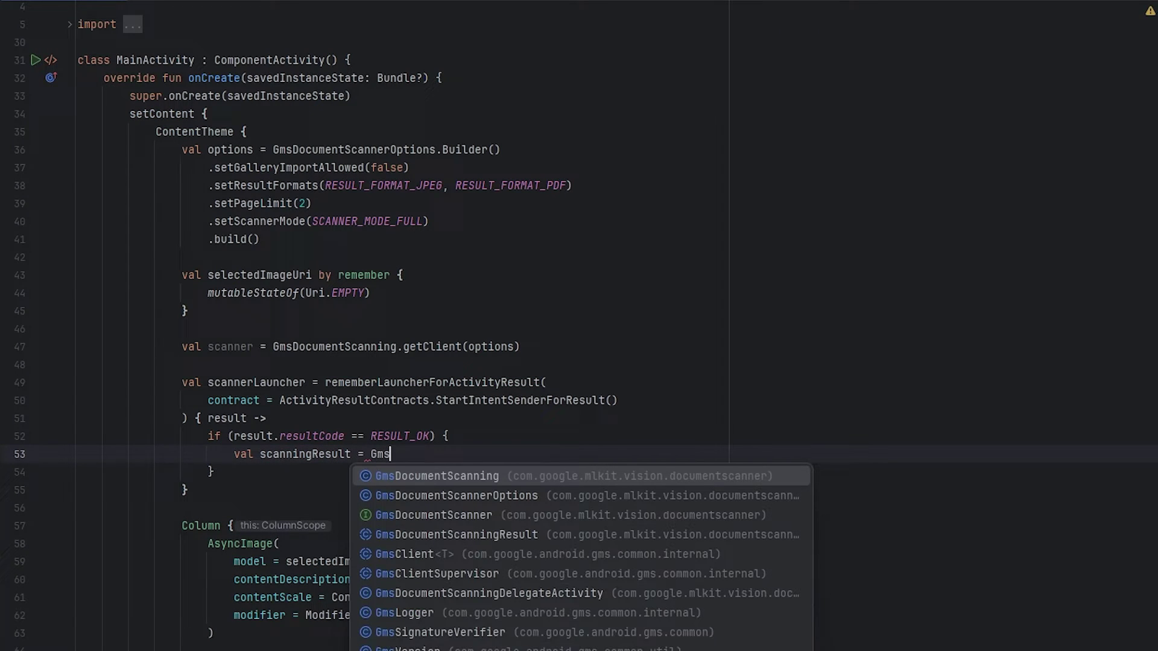
type("Sca")
Set val scanningResult = GmsDocumentScanningResult.fromActivityResultIntent(result.data) inside the block.
key("Return")
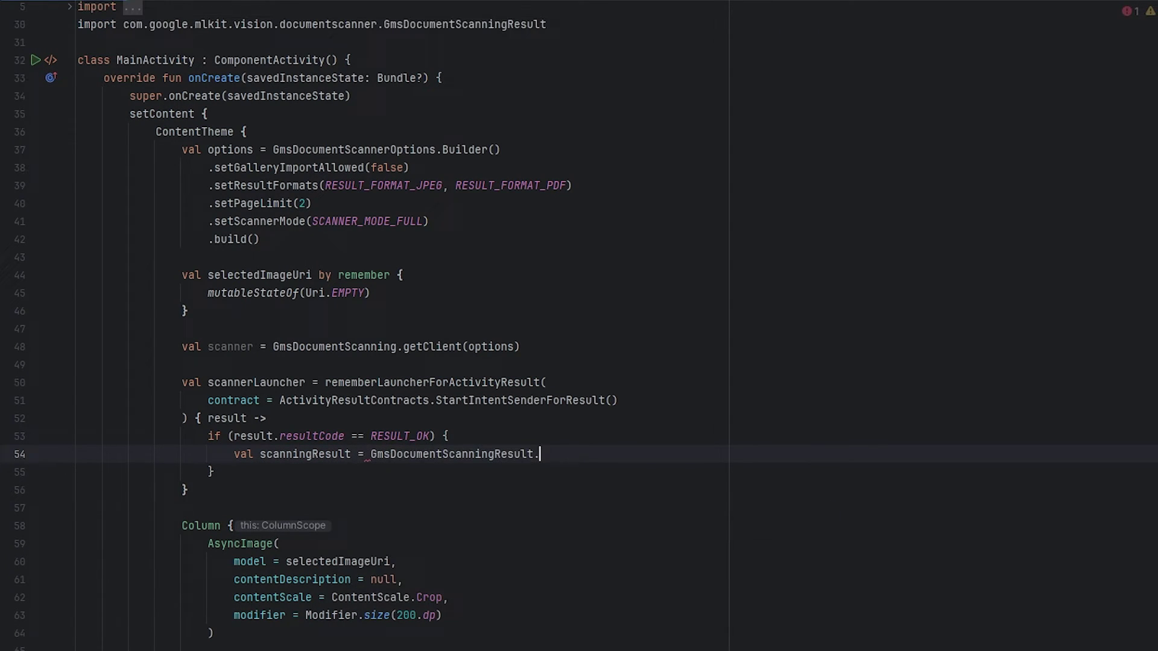
type(".")
key("Down")
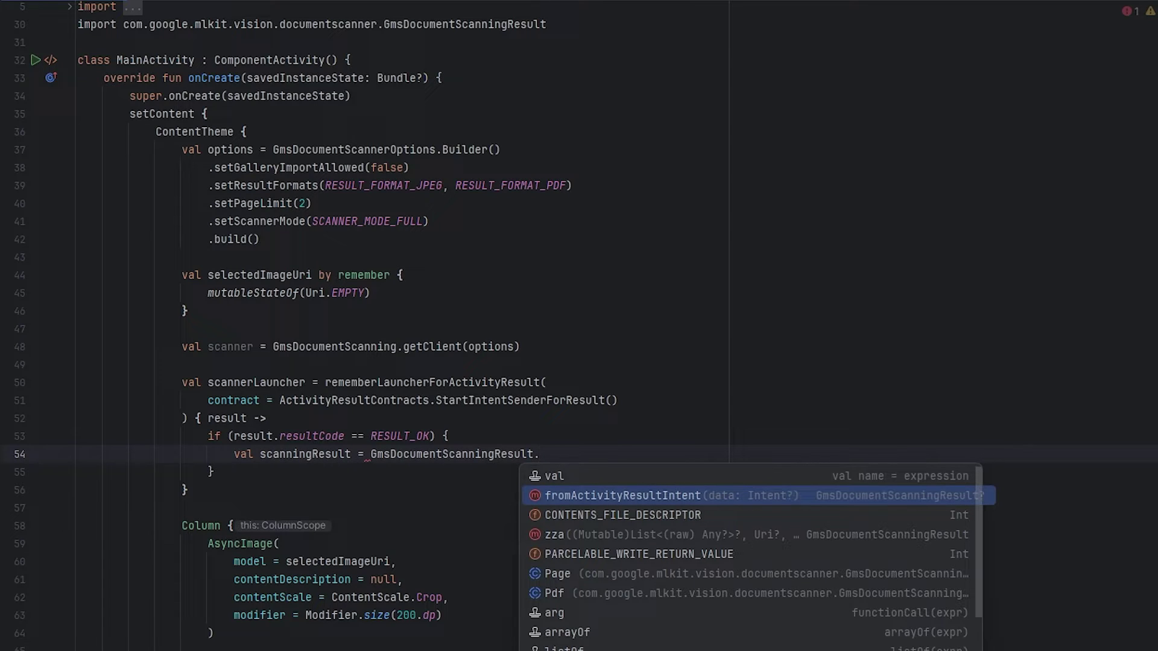
key("Return")
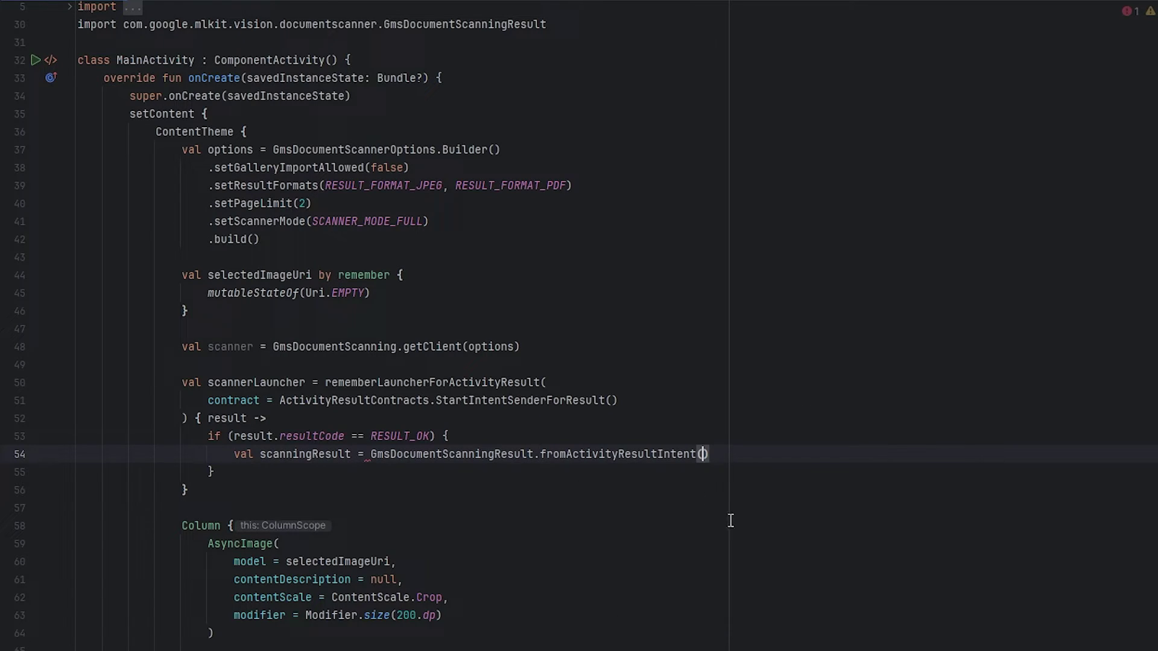
type("result")
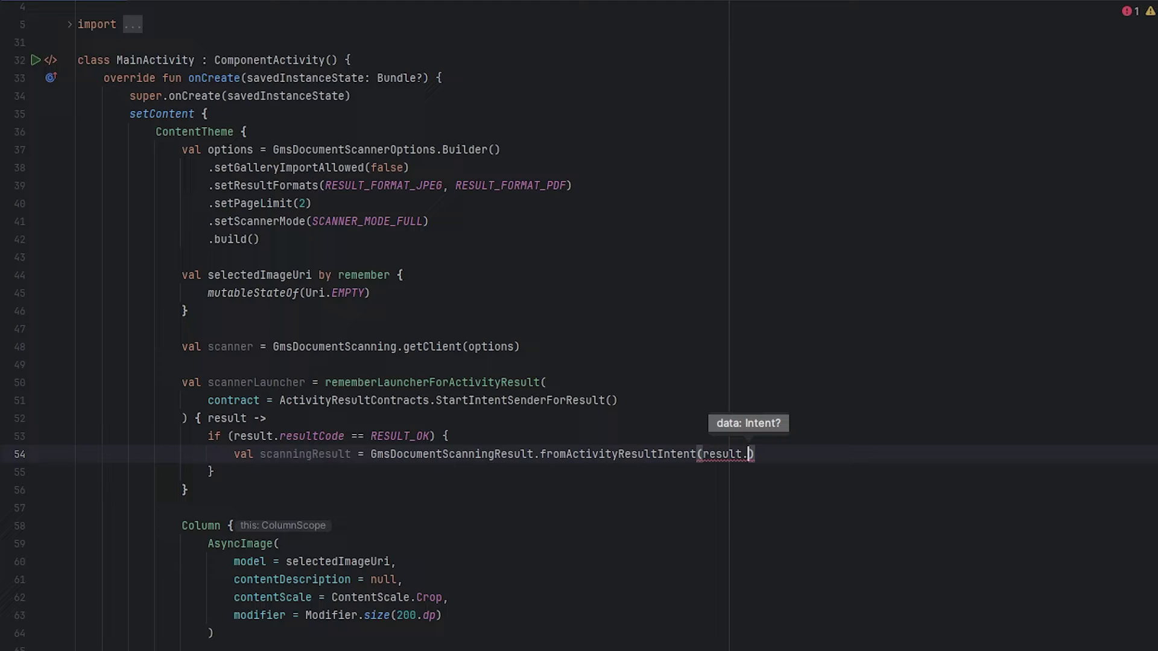
type(".data")
Add scanningResult?.pages?.let { pages -> } below the scanningResult line.
key("End")
key("Return")
key("Return")
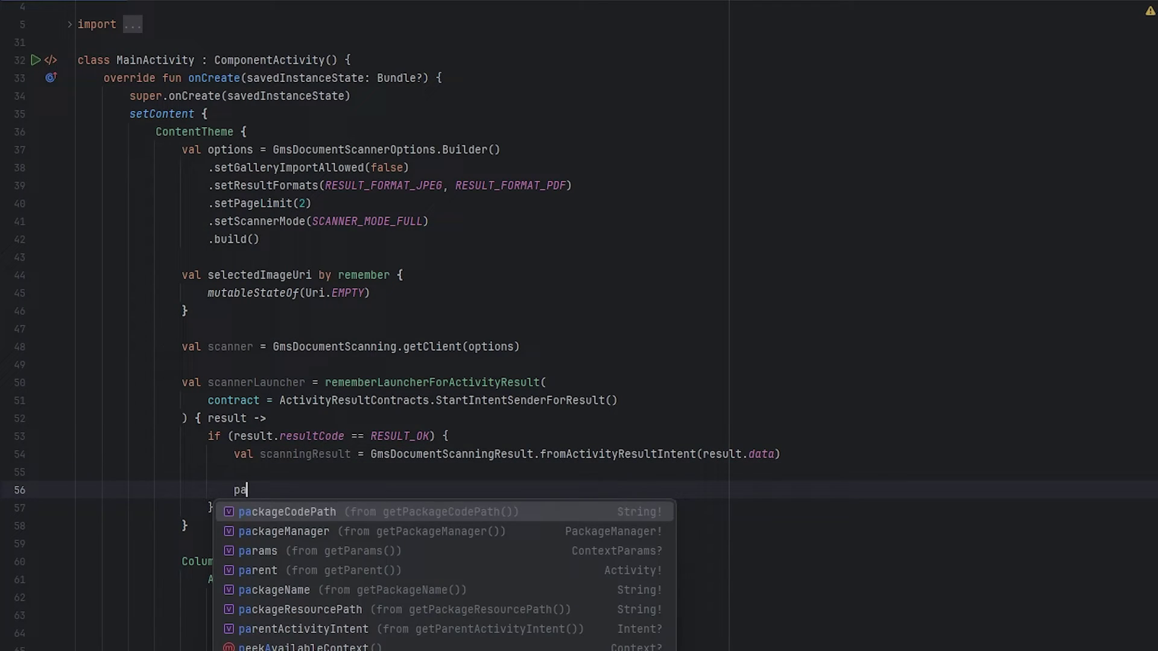
key("BackSpace")
type("scann")
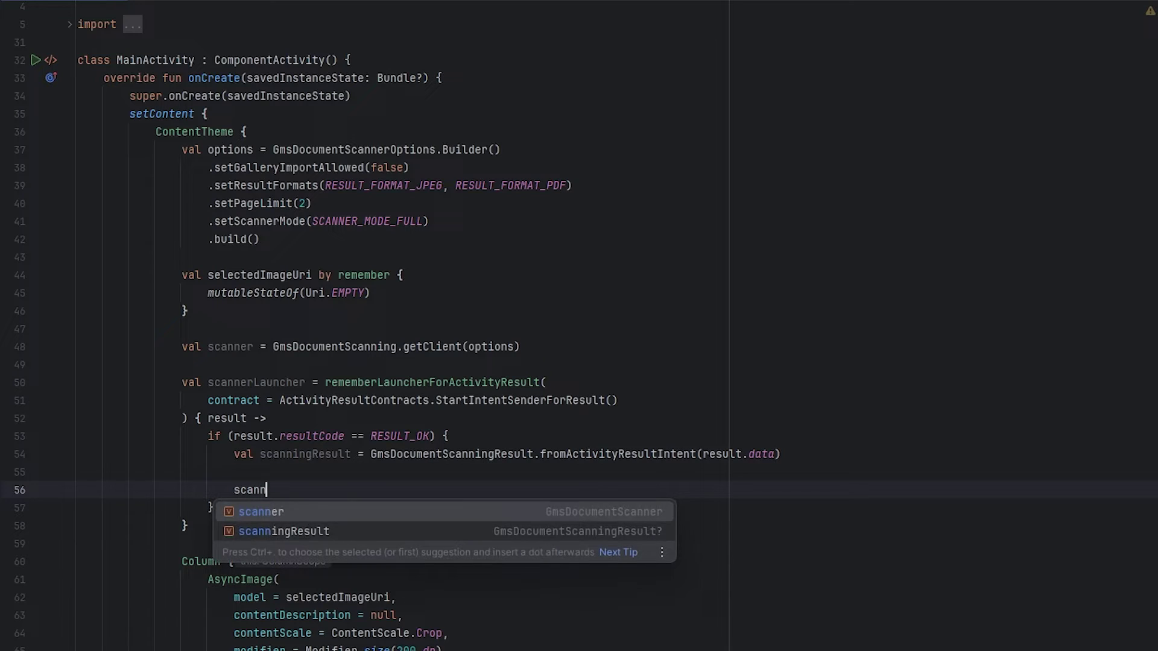
key("Down")
key("Return")
type(".")
key("BackSpace")
type("?.")
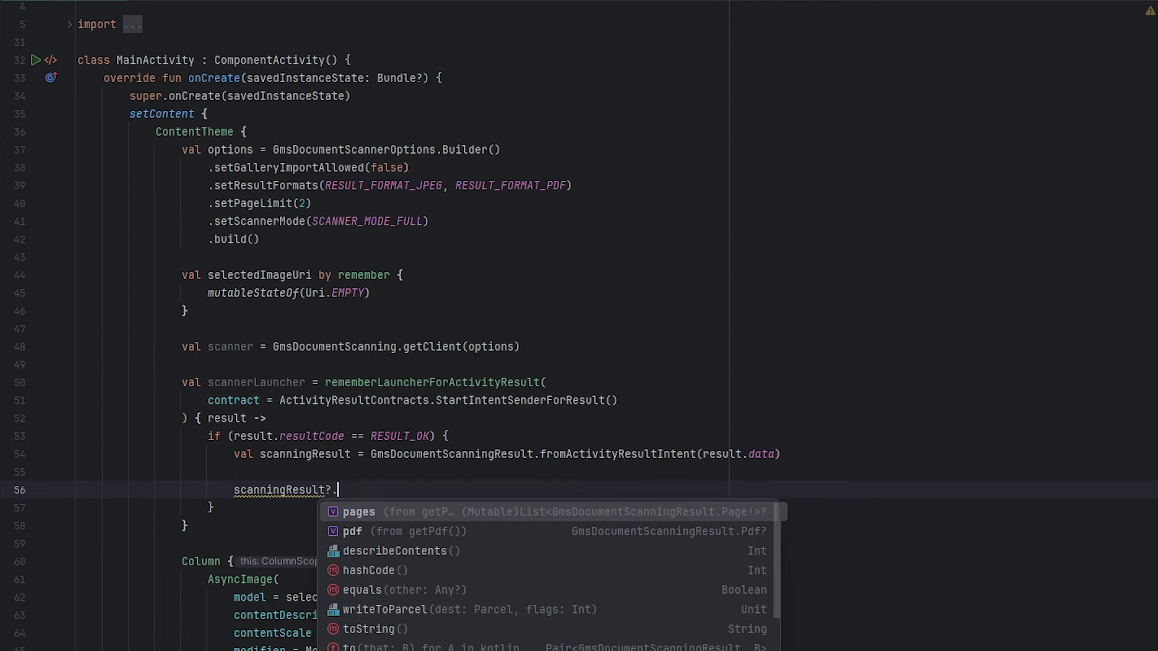
key("Return")
type("?.let")
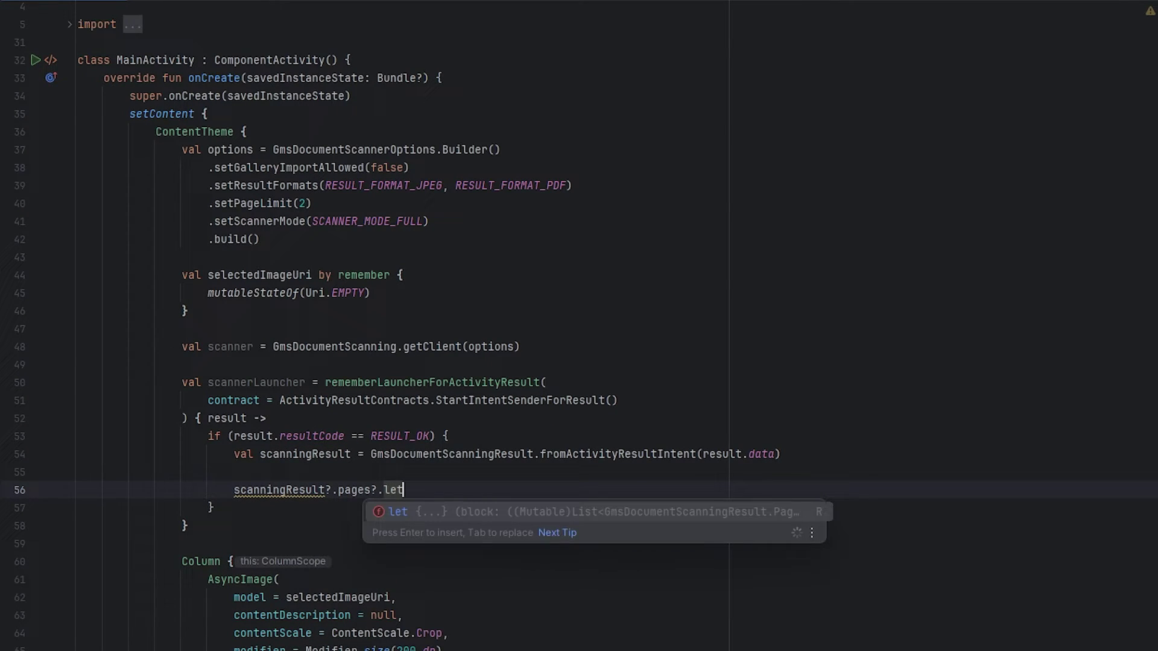
key("BackSpace")
key("BackSpace")
type("et")
key("Return")
key("Return")
key("Up")
key("ctrl+Right")
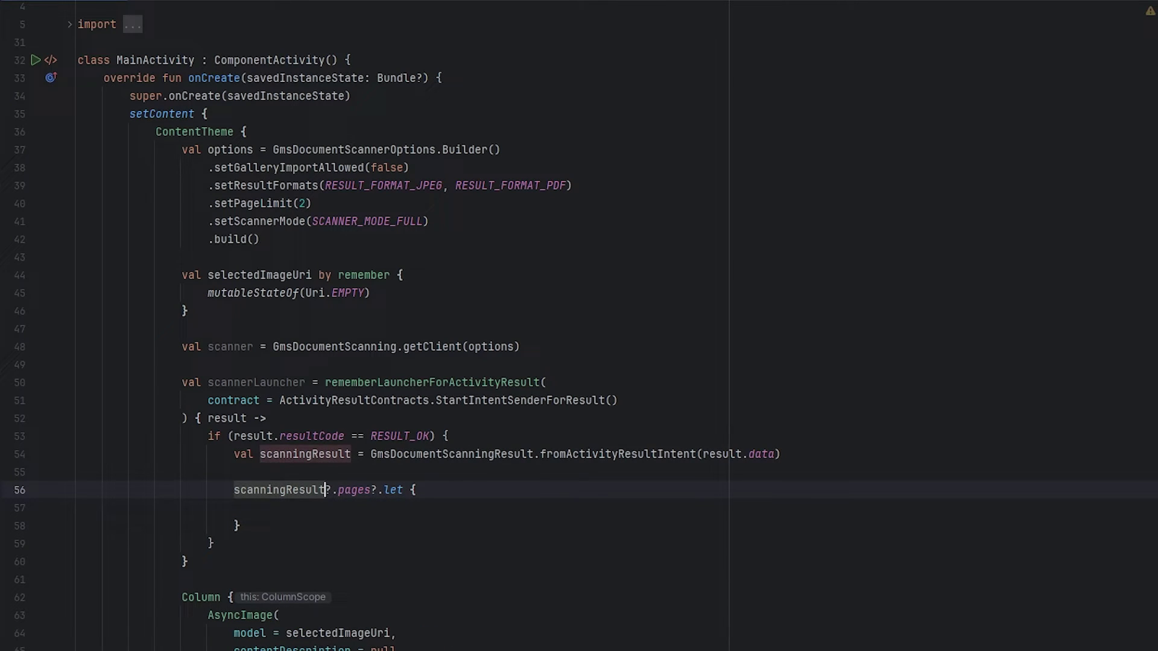
key("ctrl+Right")
key("ctrl+Right")
key("End")
type("page")
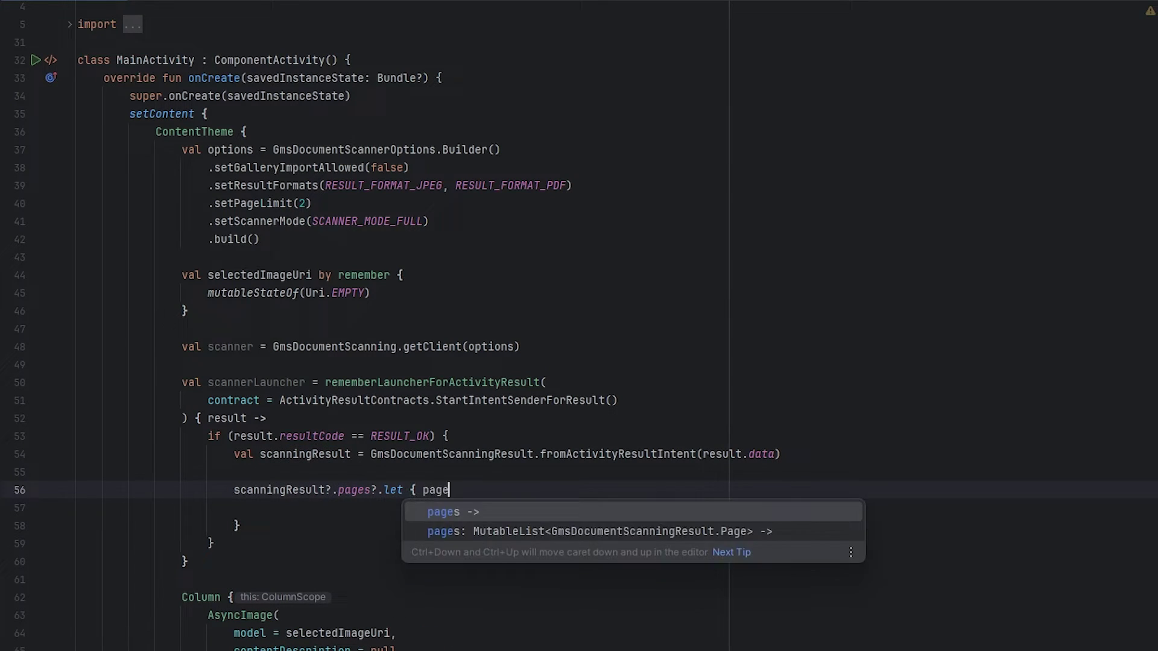
type("s ->")
Loop over pages, assigning pages[0].imageUri to selectedImageUri.
key("Down")
type("for (page in ")
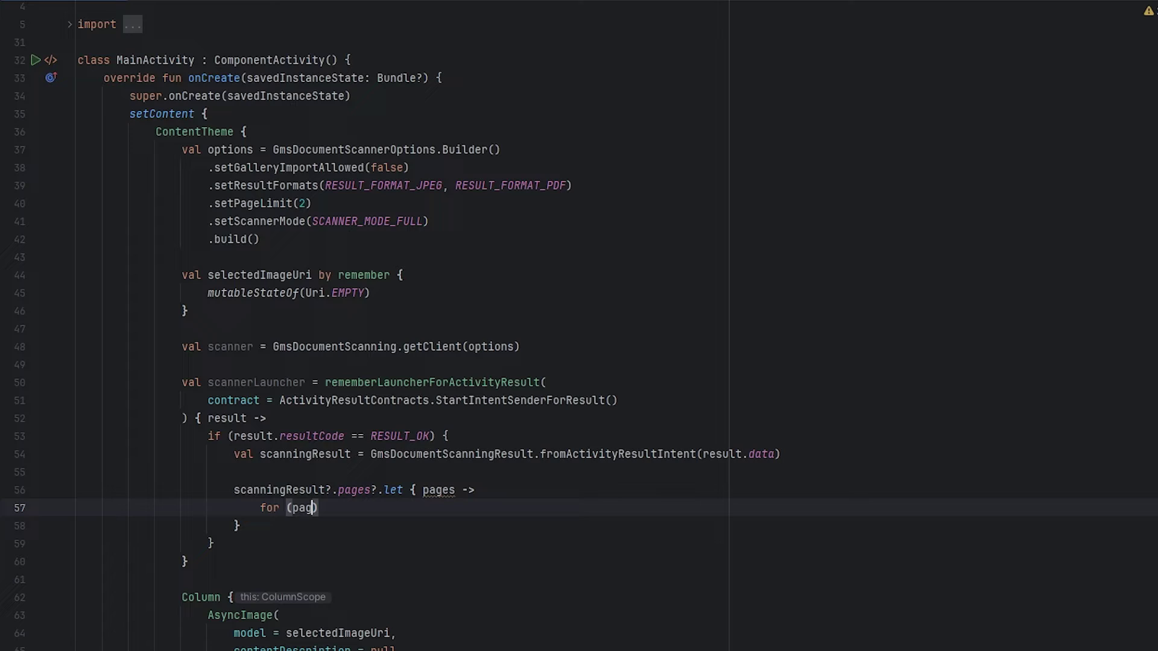
type("pages) {")
key("Return")
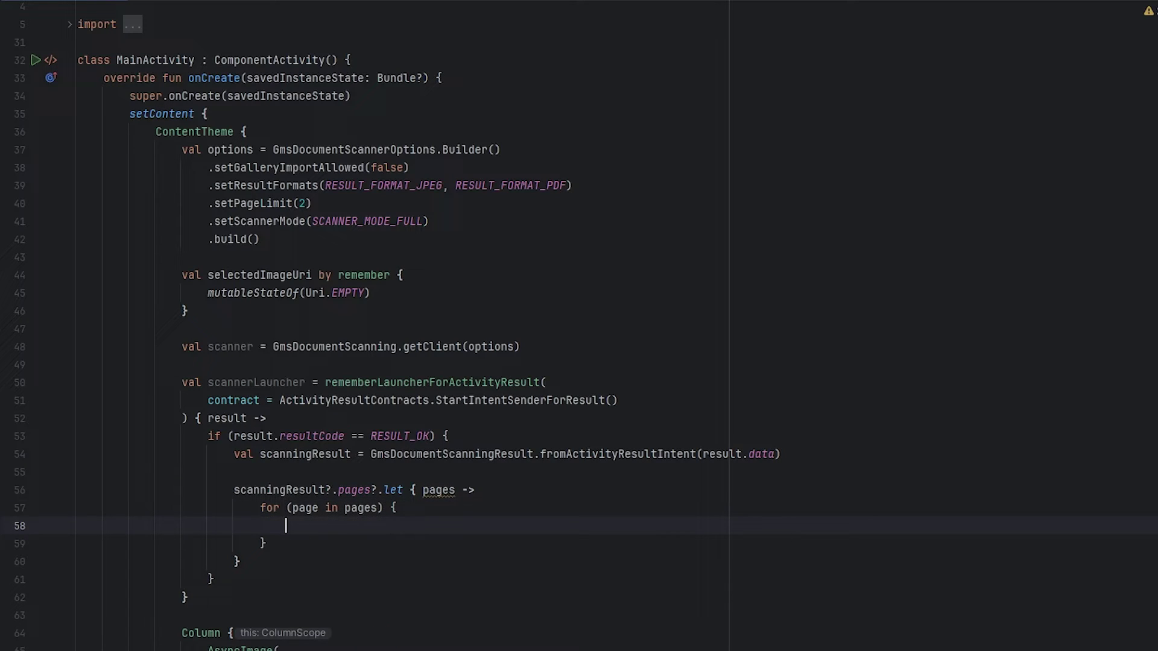
type("sele")
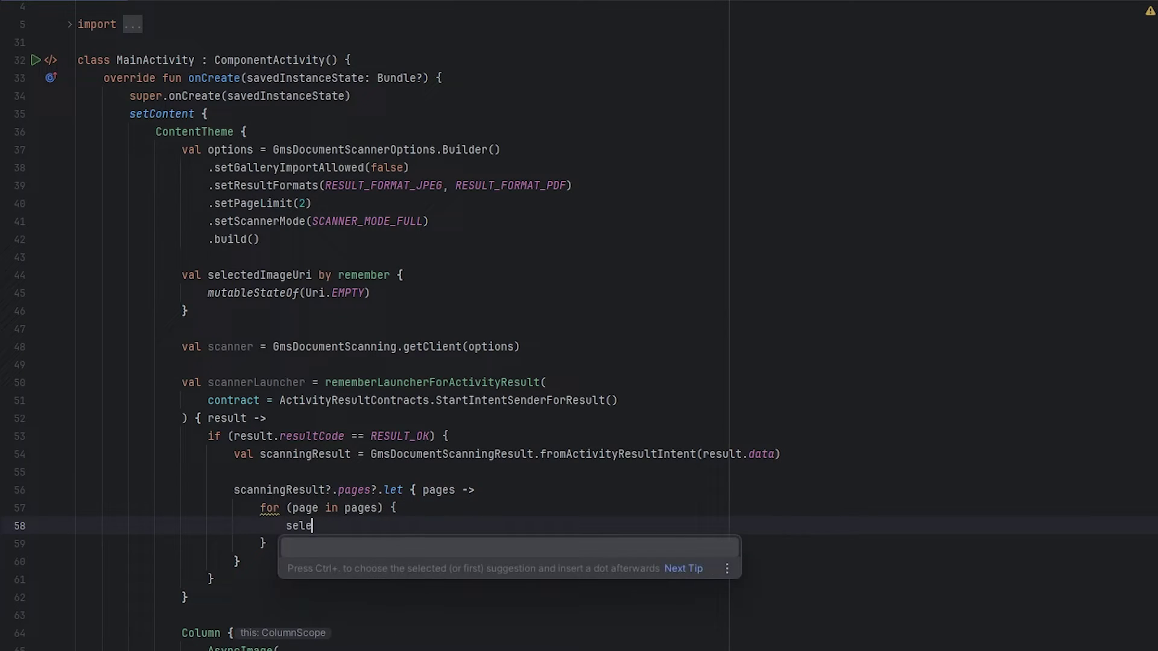
type("cte")
key("Return")
type("pa")
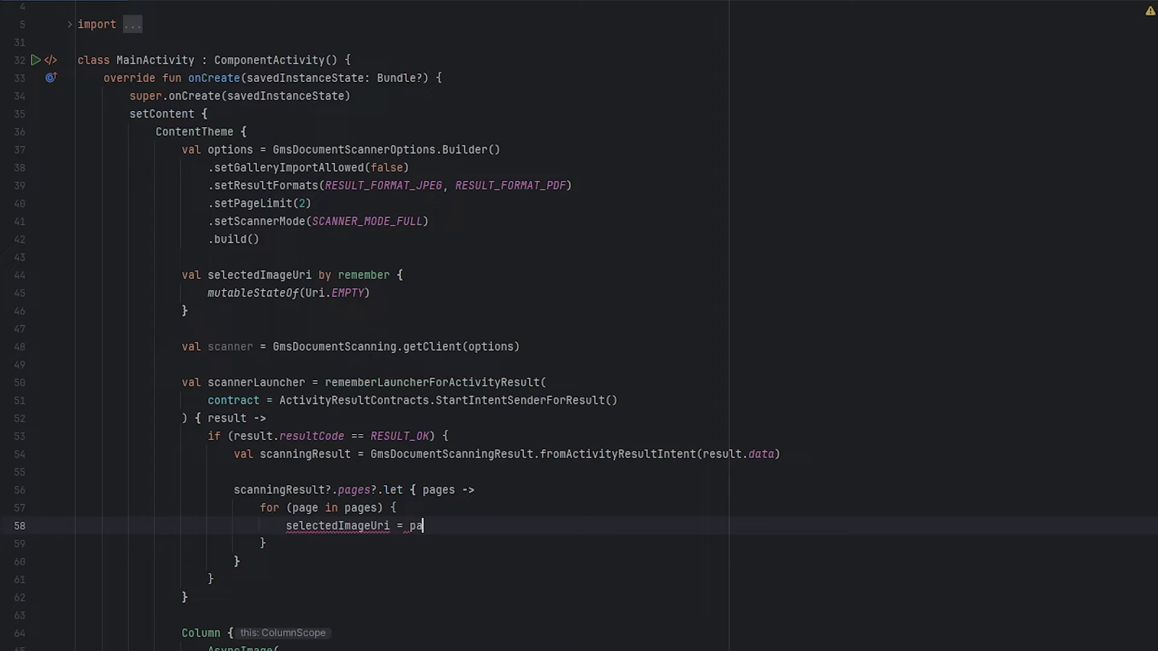
type("ge")
key("Down")
key("Return")
type("[")
key("BackSpace")
type(".get")
key("Return")
type("0)")
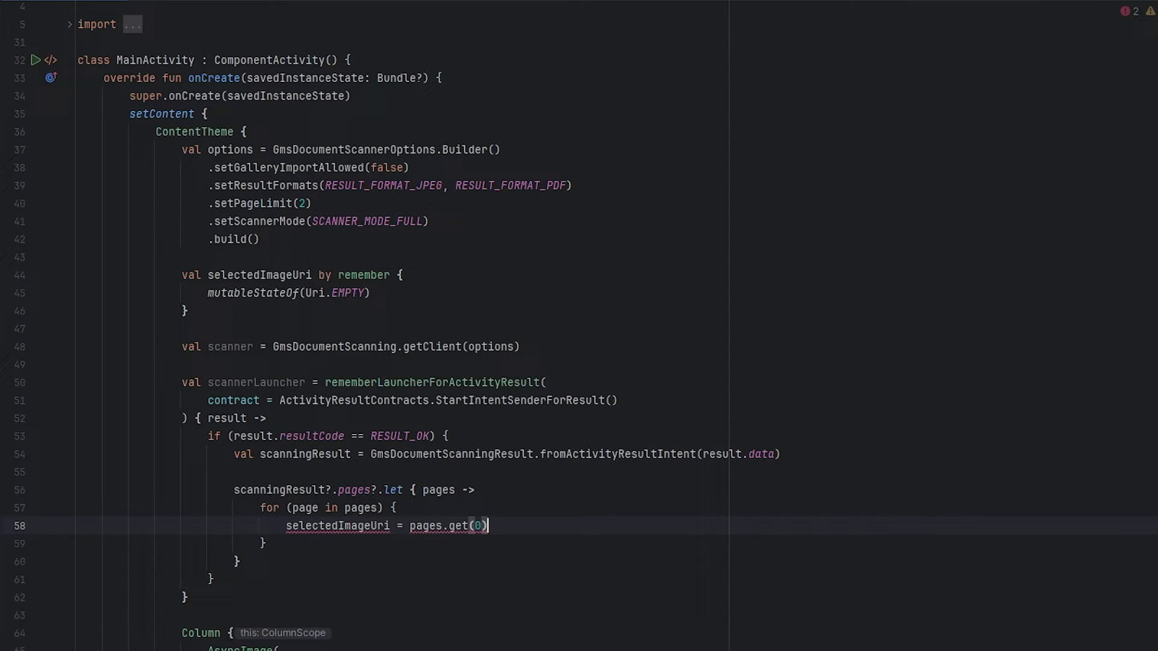
type(".im")
key("Return")
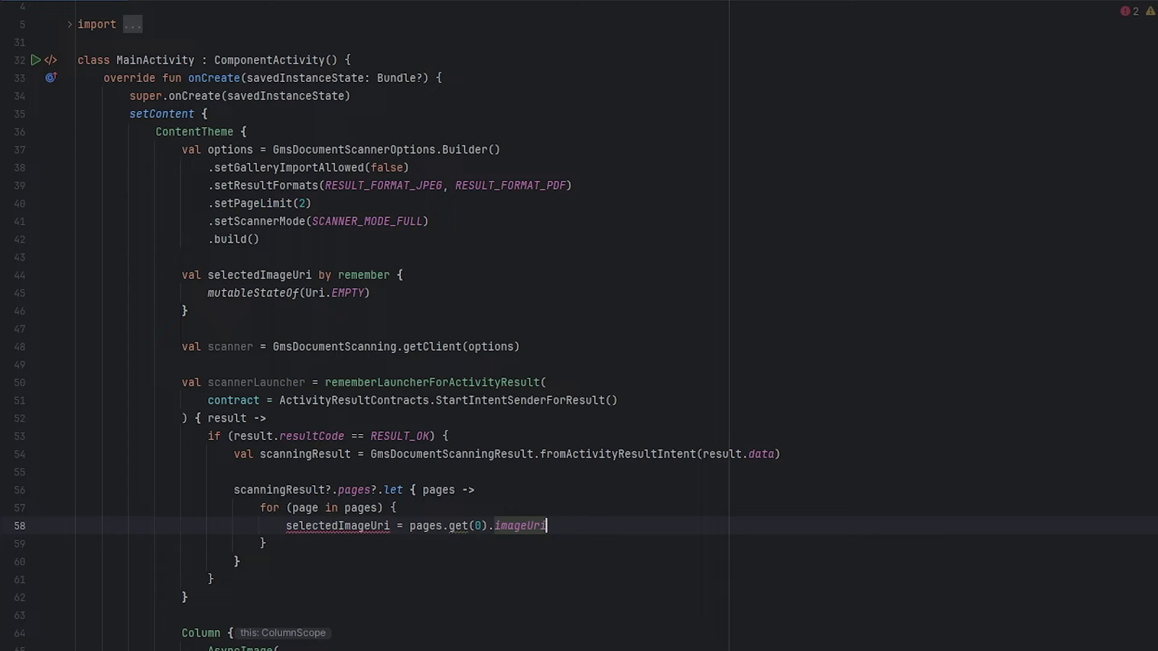
left_click(464, 526)
key("alt+Return")
key("Return")
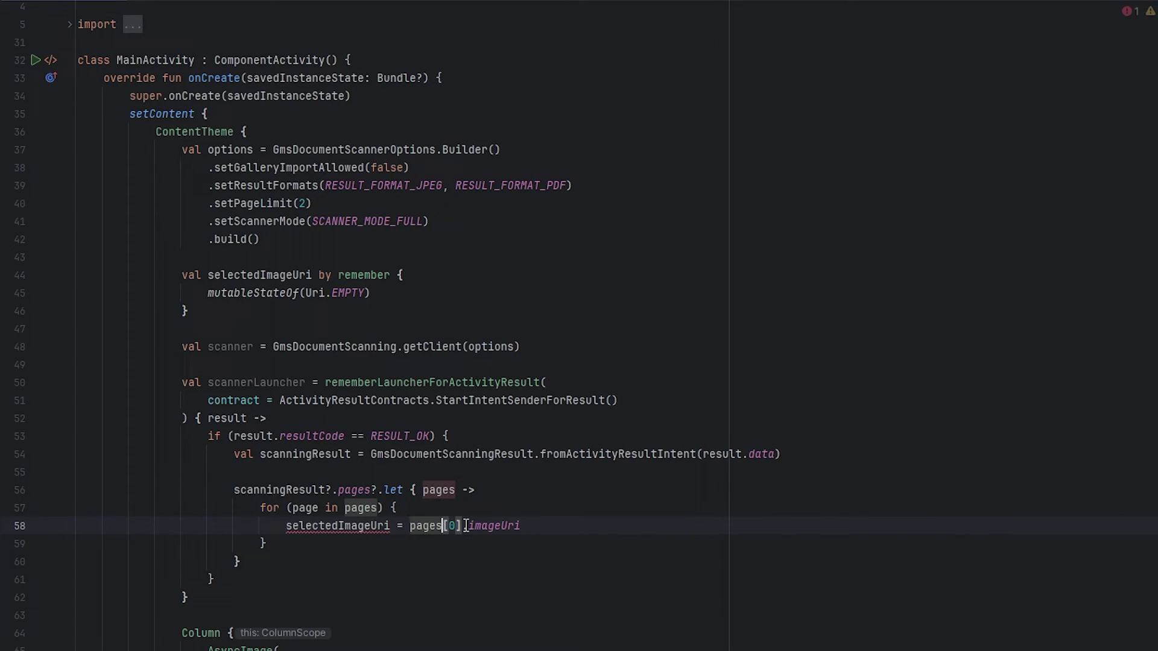
Change selectedImageUri from val to var and import the unresolved remember.
left_click(325, 528)
mouse_move(338, 526)
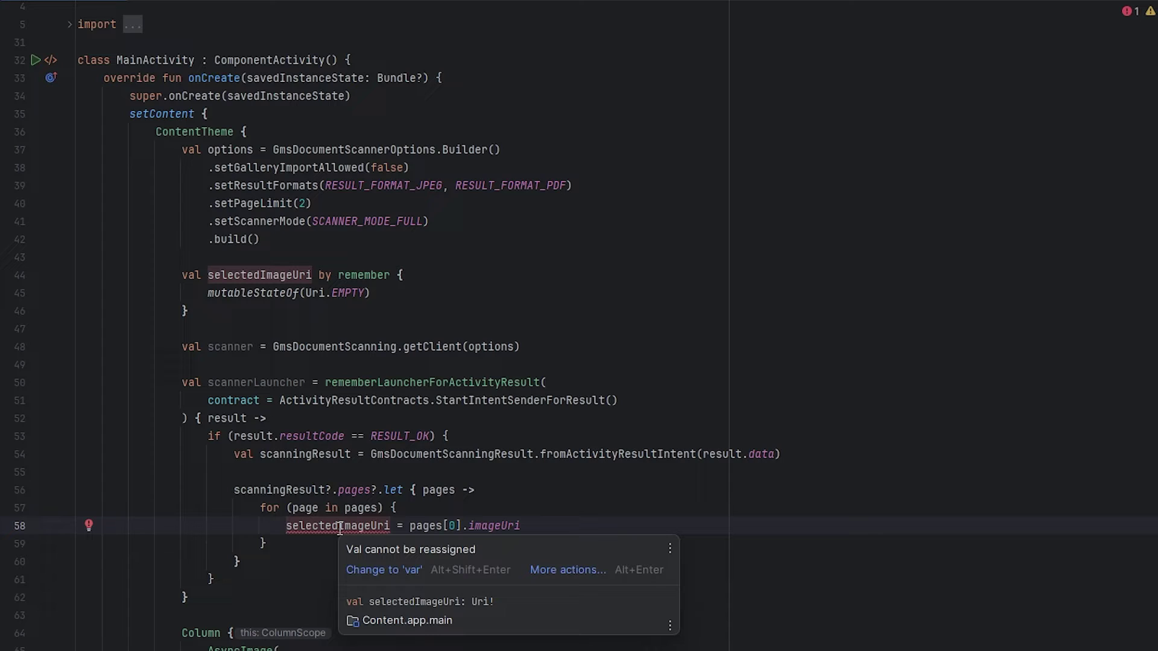
left_click(195, 275)
key("Delete")
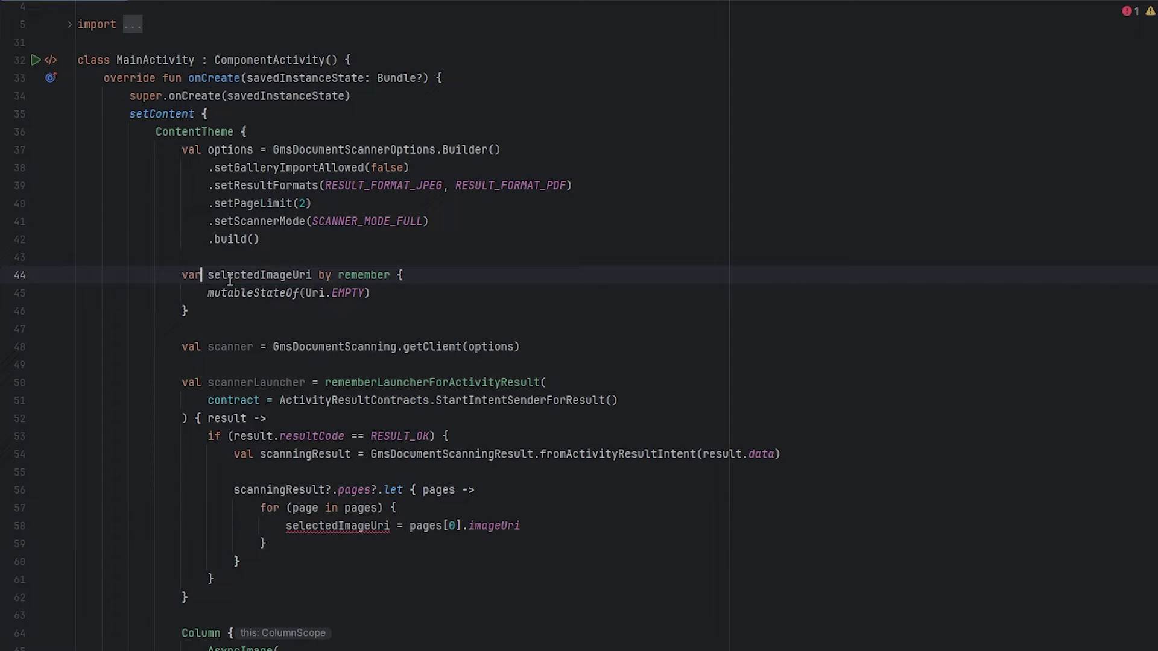
type("r")
key("Escape")
left_click(362, 276)
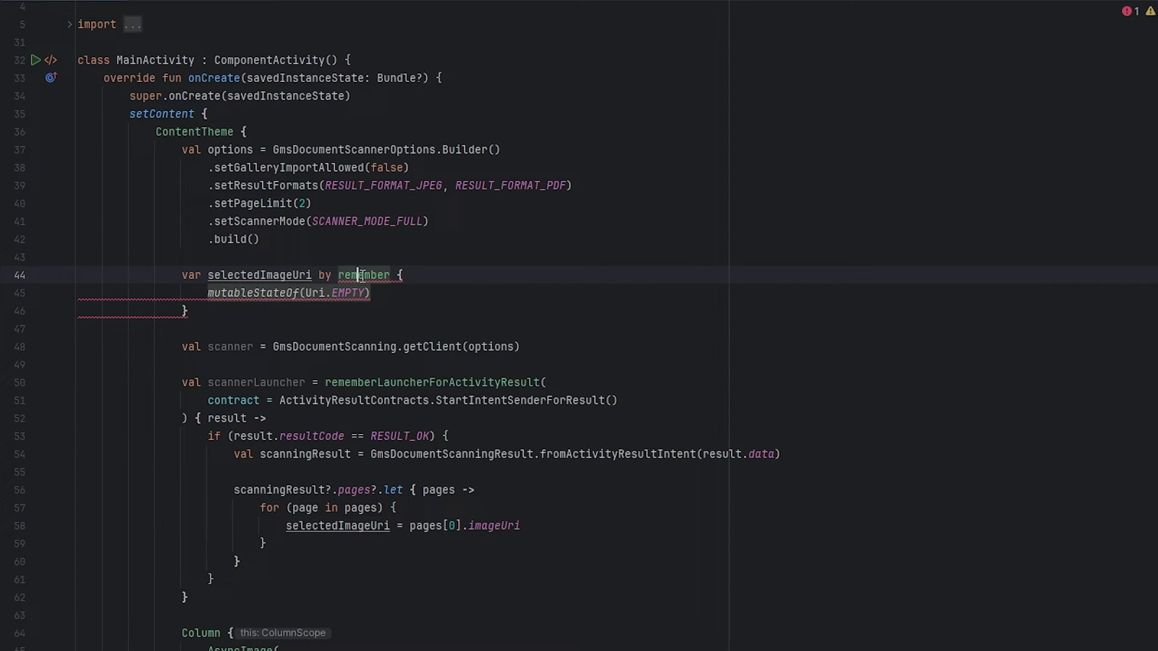
key("alt+Return")
key("Return")
scroll(362, 276, "down", 5)
Declare val activity = LocalContext.current as Activity above the Column, clearing stray text.
left_click(209, 368)
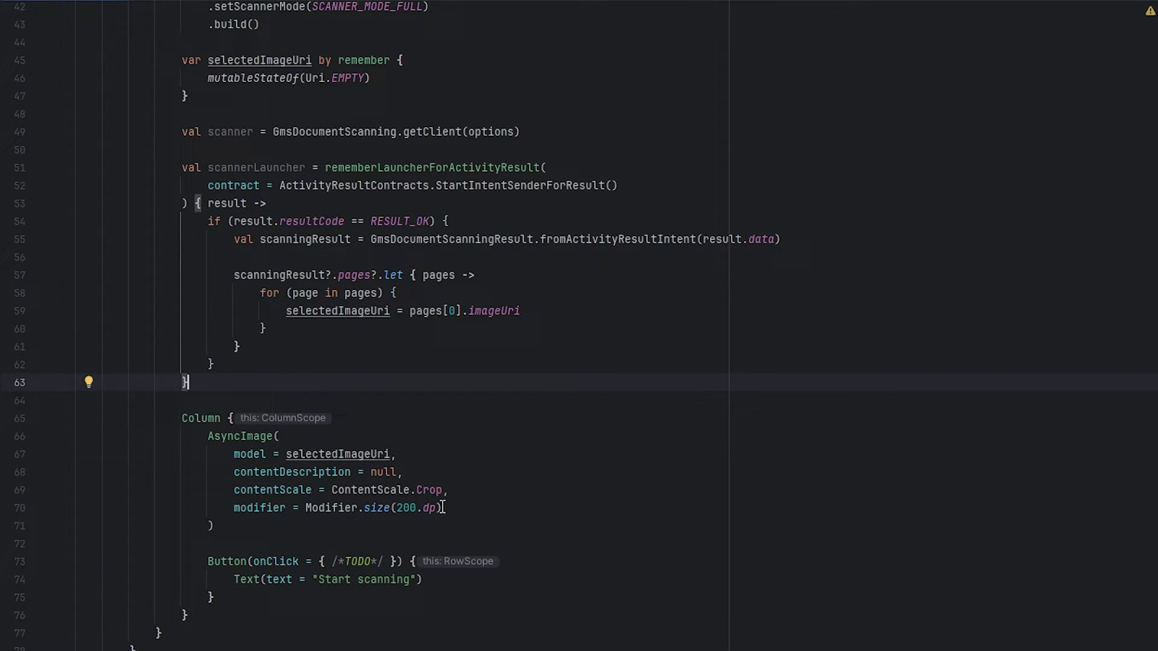
key("Return")
key("Return")
type("this")
key("BackSpace")
key("BackSpace")
key("BackSpace")
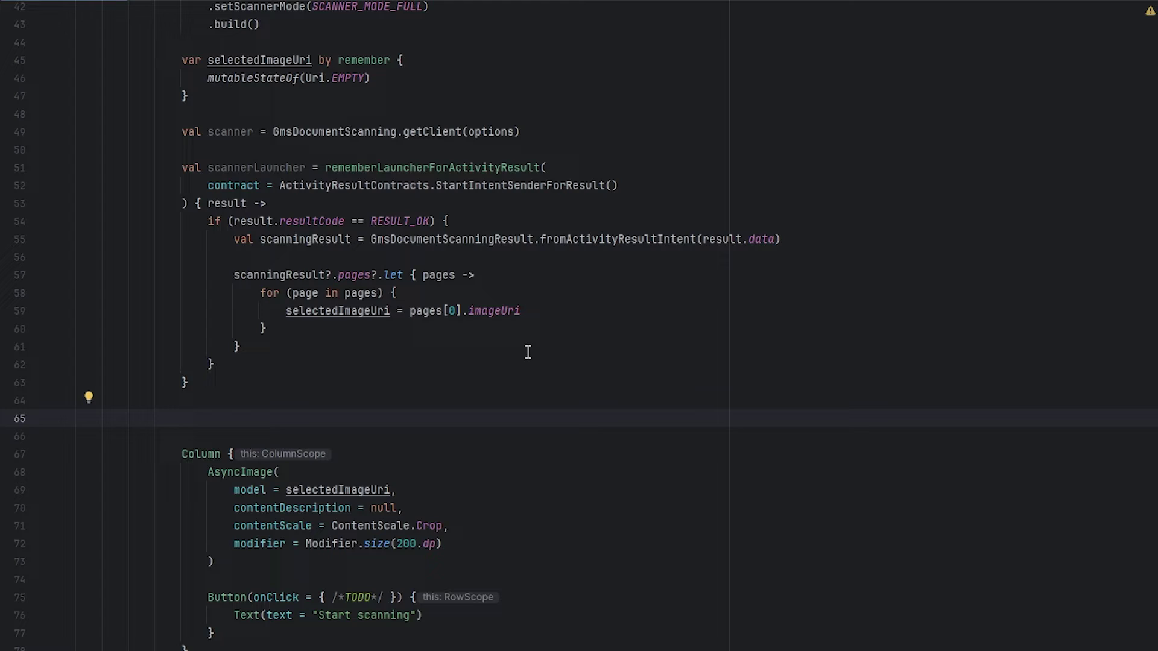
type("this")
key("Escape")
key("BackSpace")
key("BackSpace")
key("BackSpace")
type("val ")
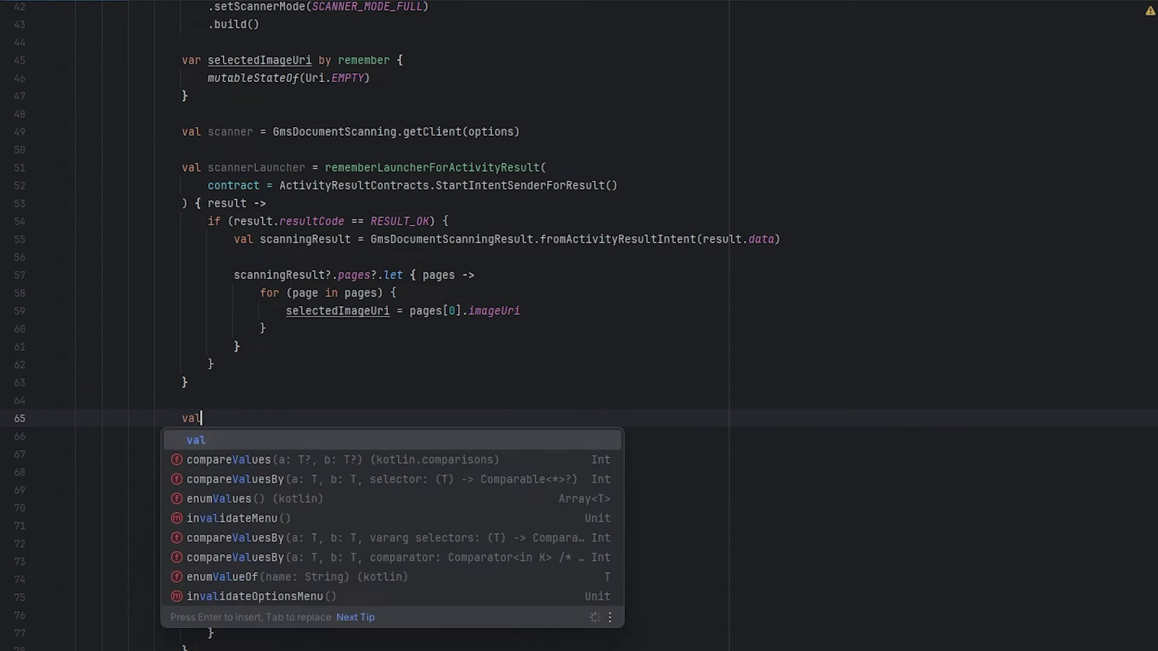
type("co")
key("BackSpace")
key("BackSpace")
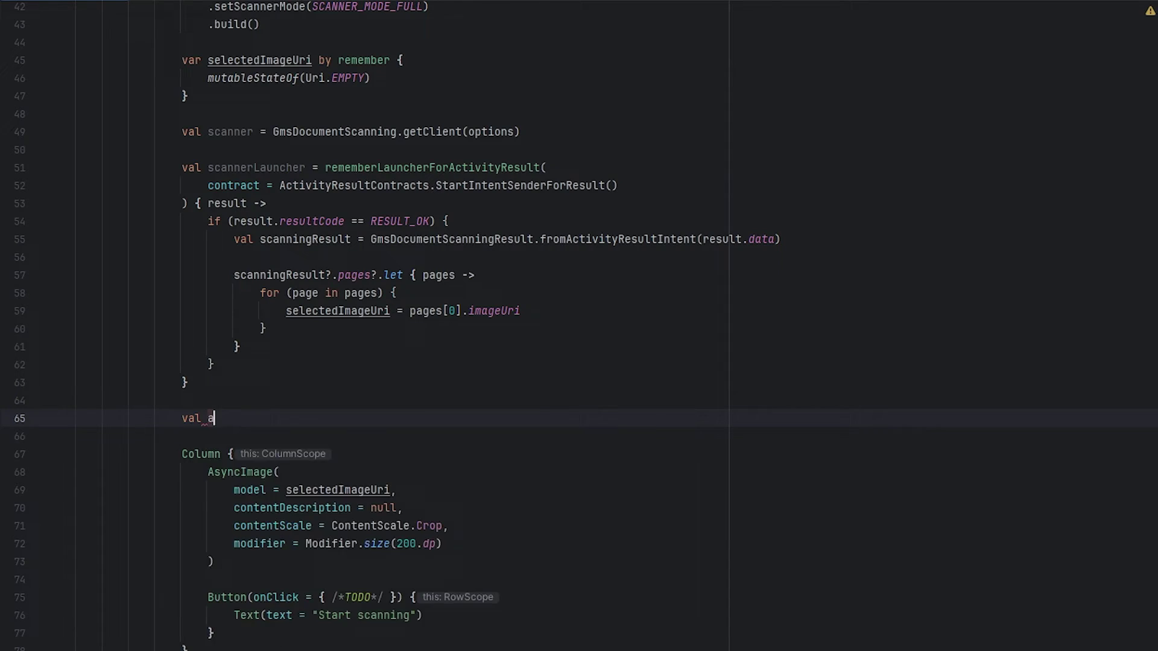
type("activt")
key("BackSpace")
type("it")
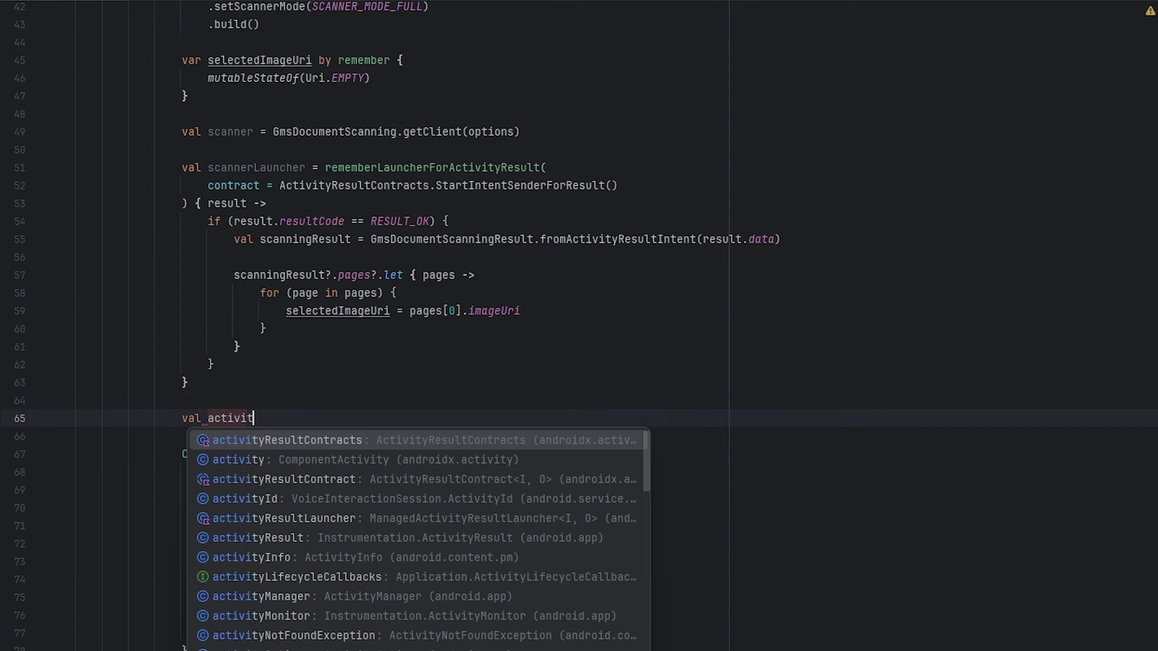
type("y")
key("Escape")
type(" = Local")
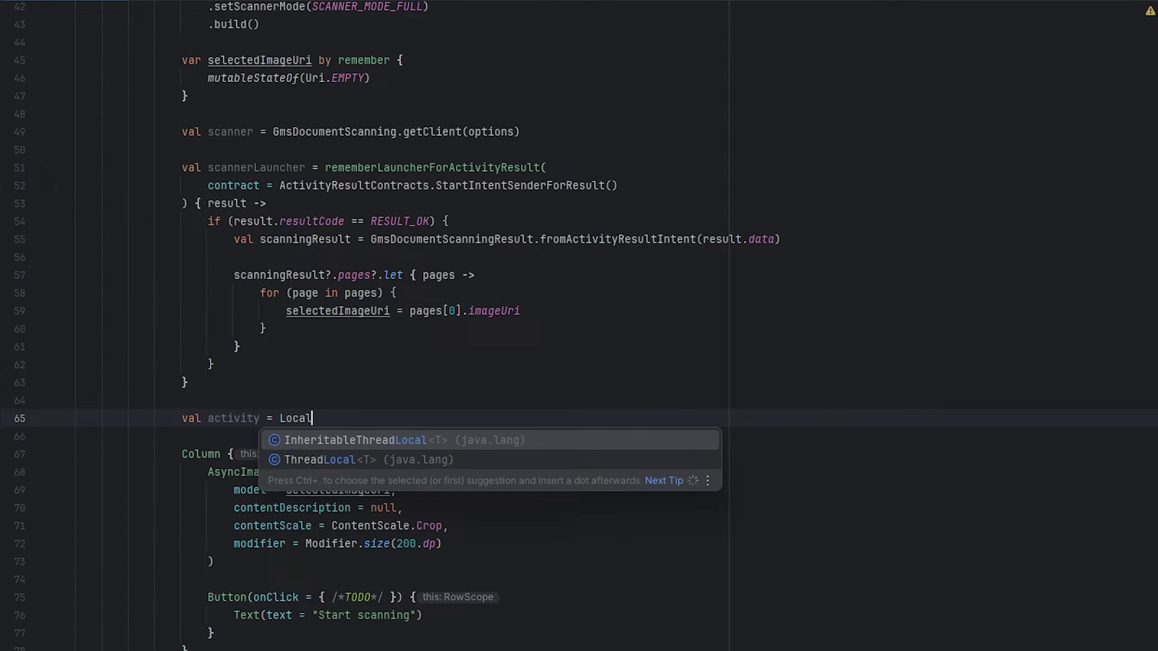
type("Context")
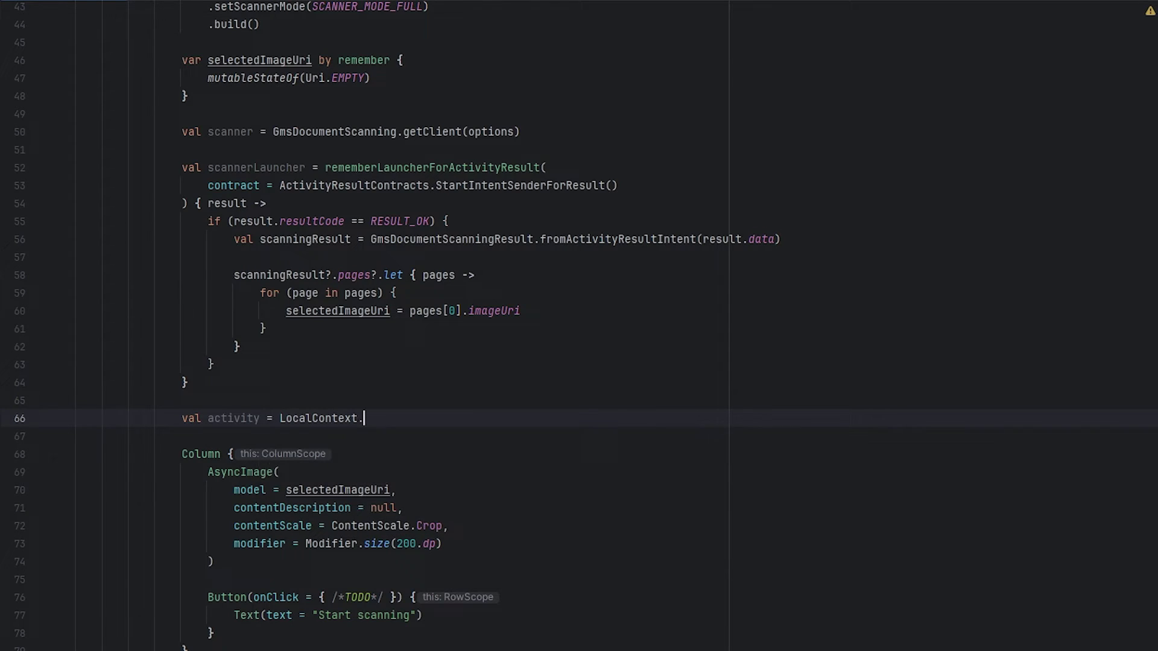
type(".cu")
key("Return")
type("as")
type(" Activit")
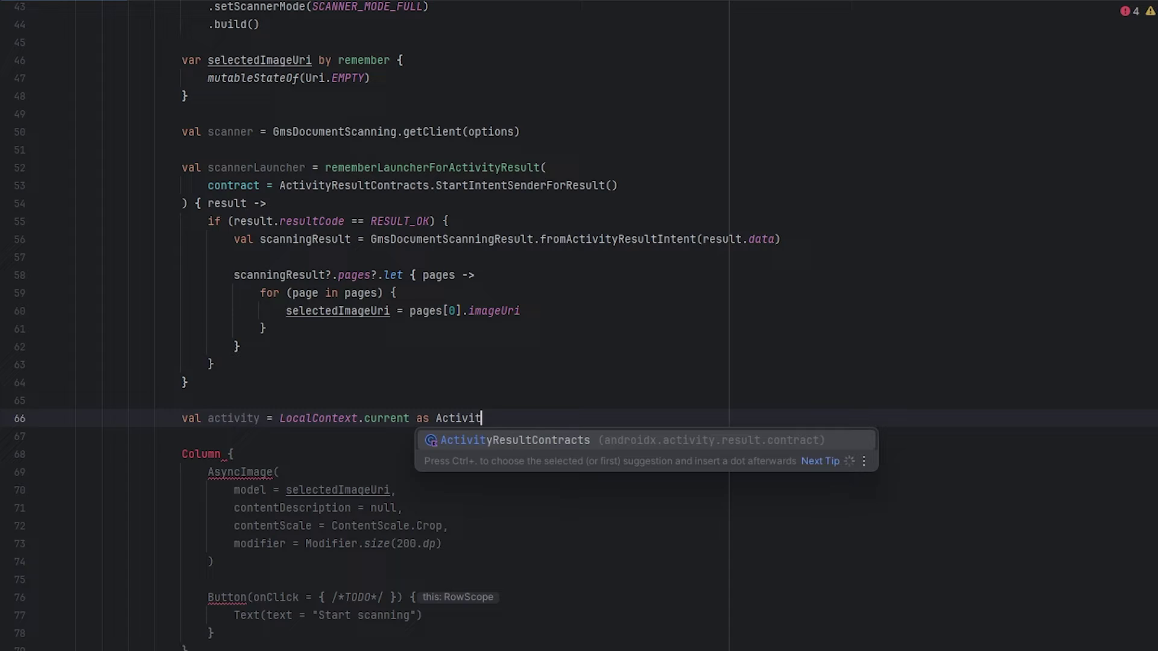
type("y")
left_click(526, 438)
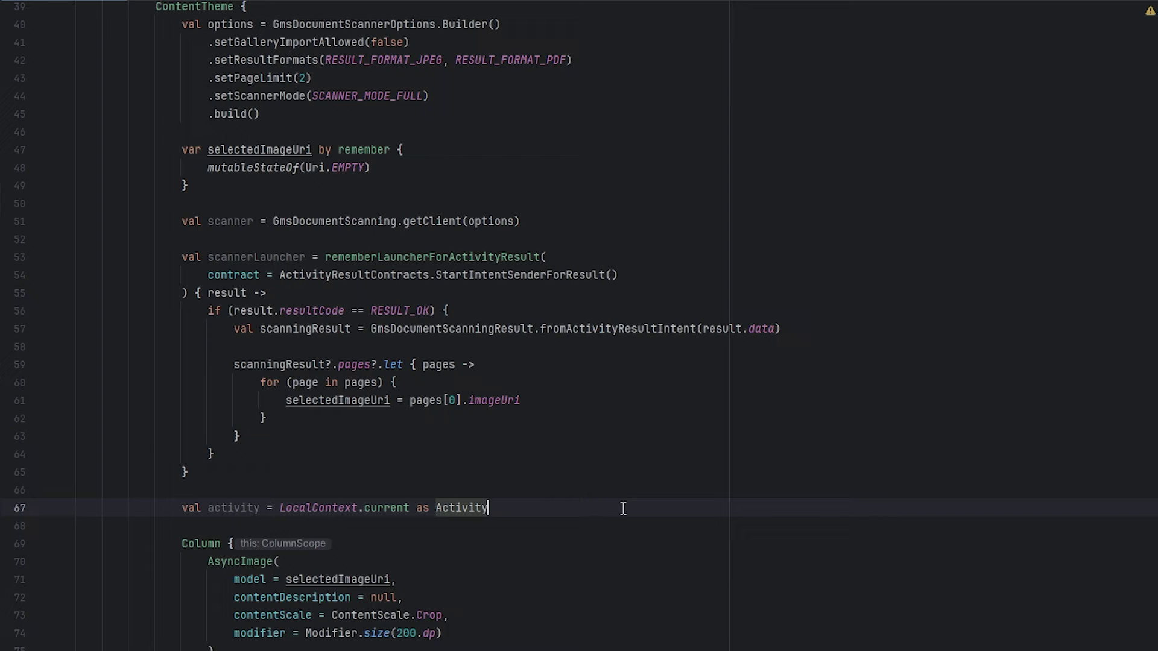
scroll(250, 605, "down", 3)
Replace the onClick TODO with scanner.getStartScanIntent(activity).
left_click(253, 525)
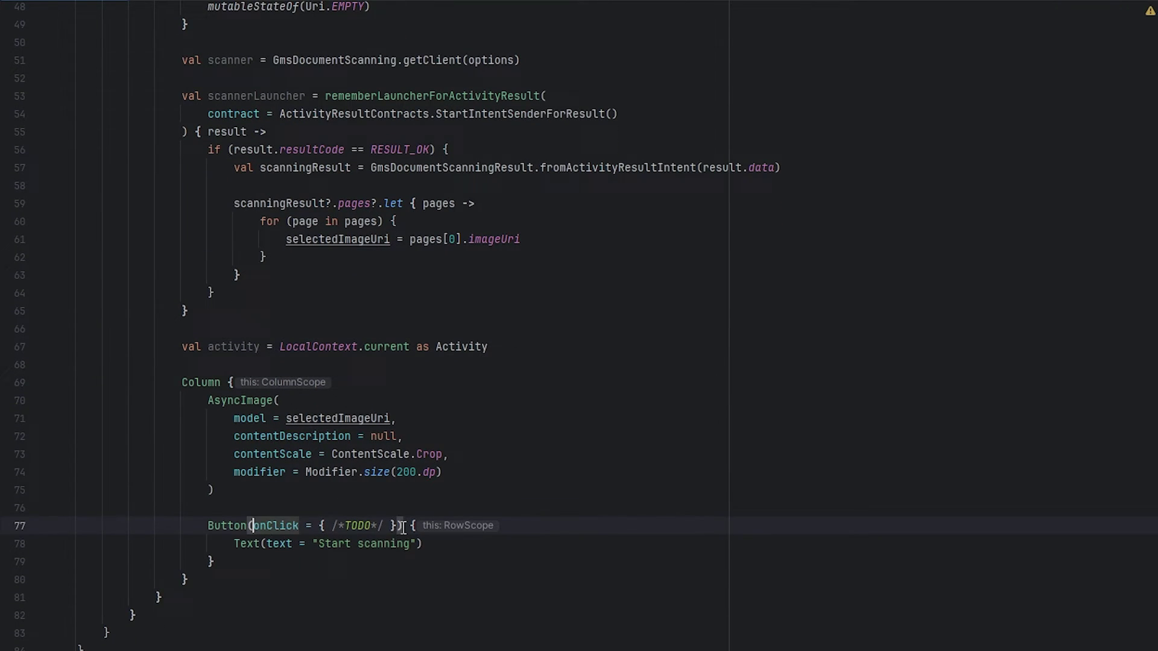
key("Return")
left_click(378, 543)
key("Return")
left_click_drag(365, 543, 316, 543)
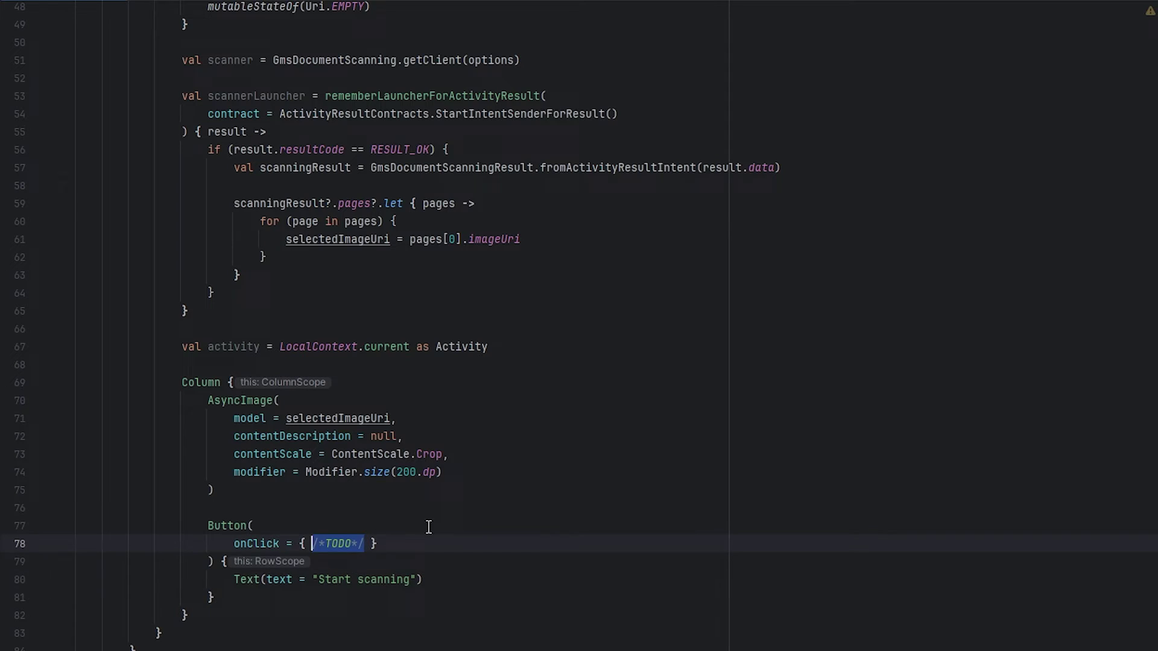
key("Return")
type("scanne")
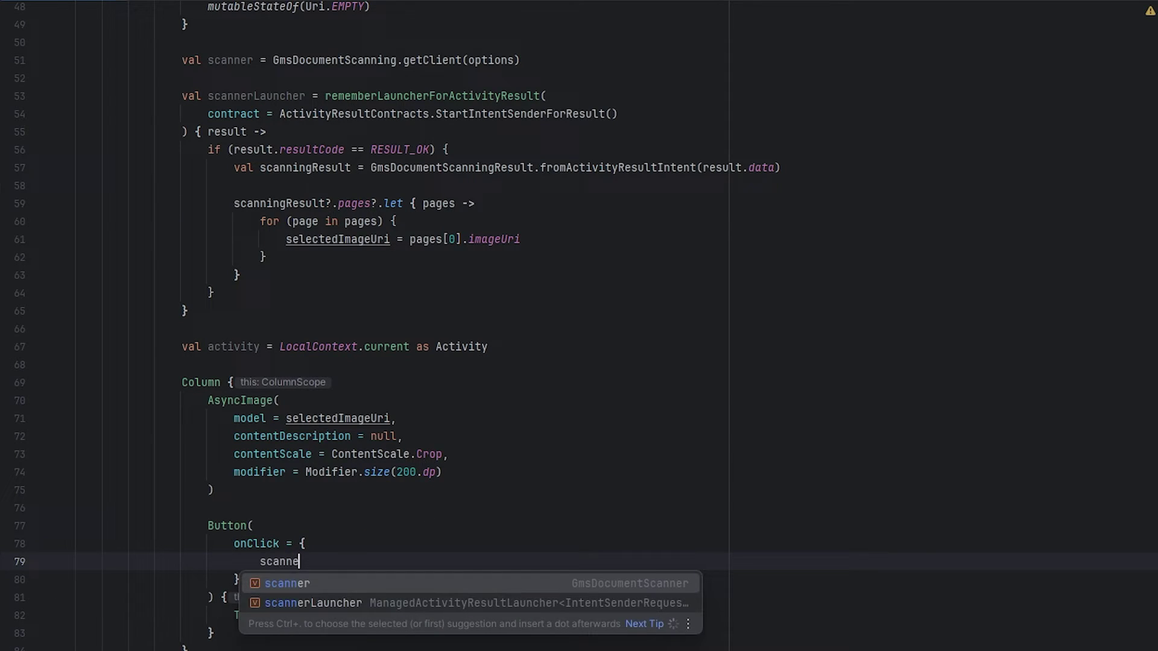
type("r.ge")
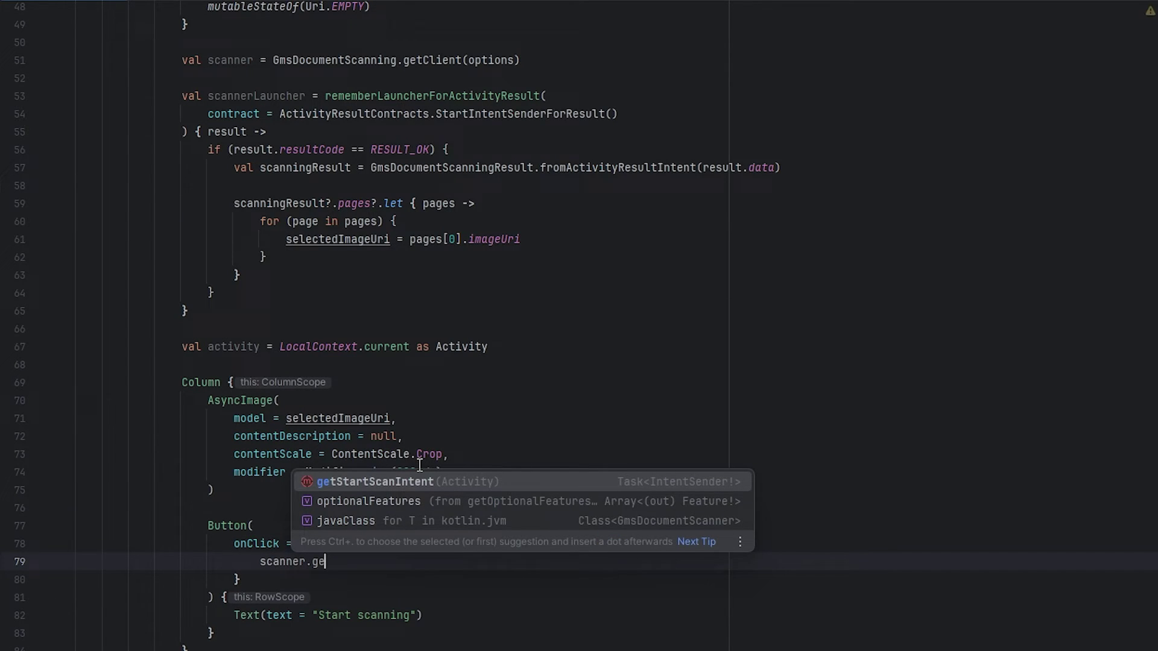
key("Return")
type("artScanIntent(a")
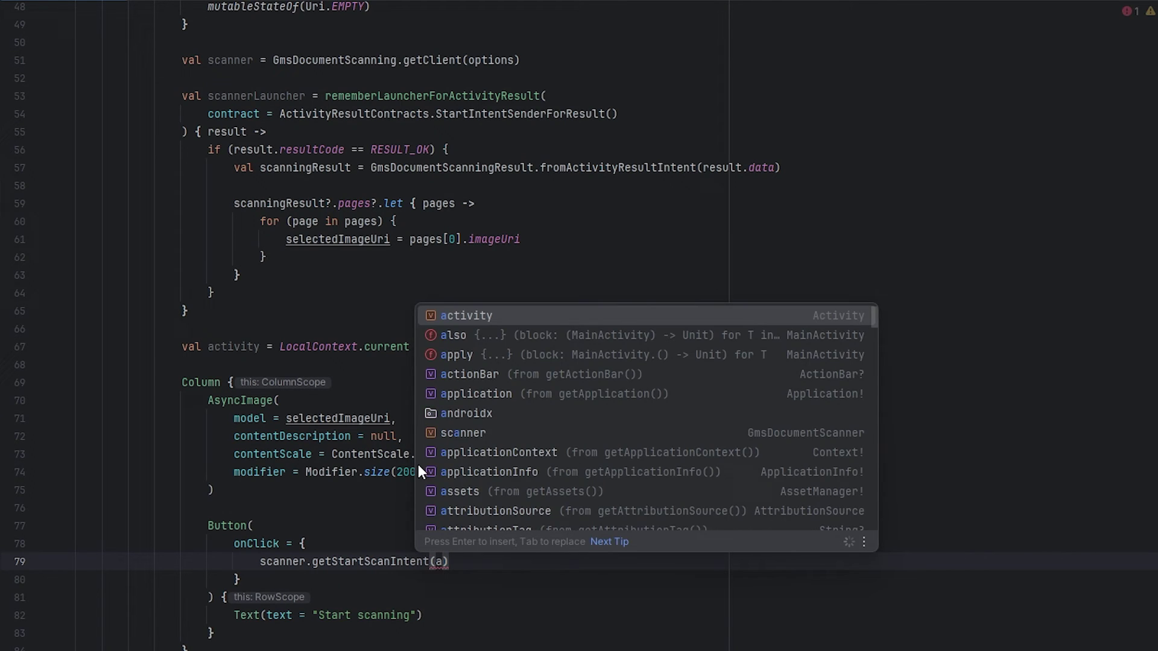
key("Return")
Chain an addOnSuccessListener block onto the getStartScanIntent call.
key("End")
key("Return")
type(".ad")
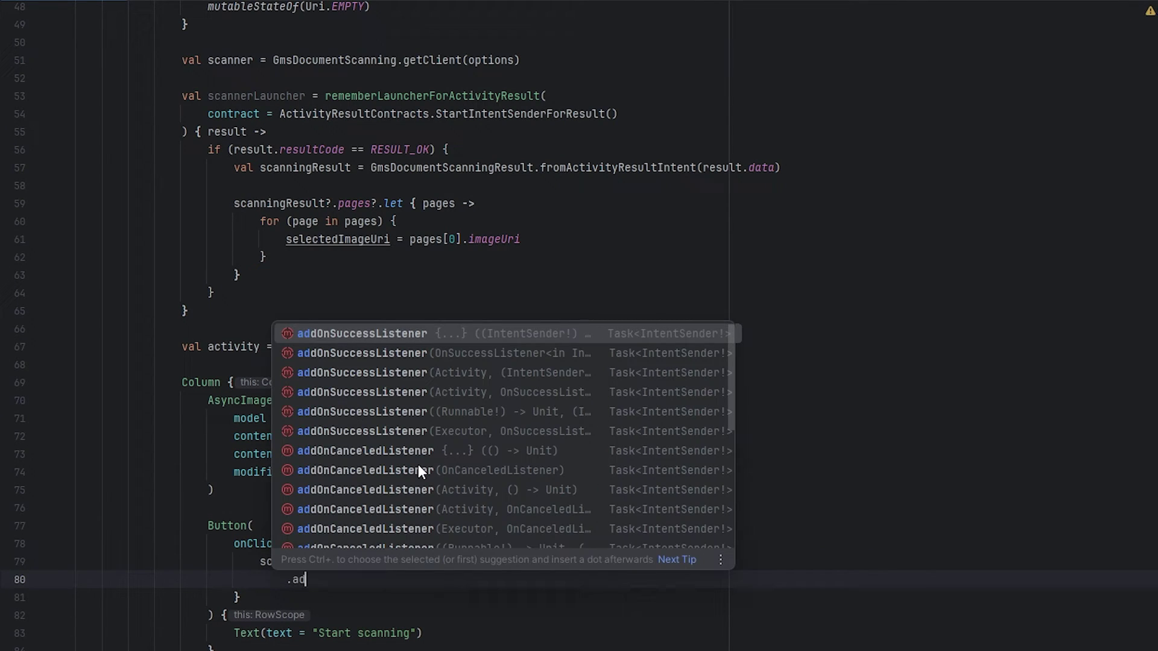
key("Return")
key("Return")
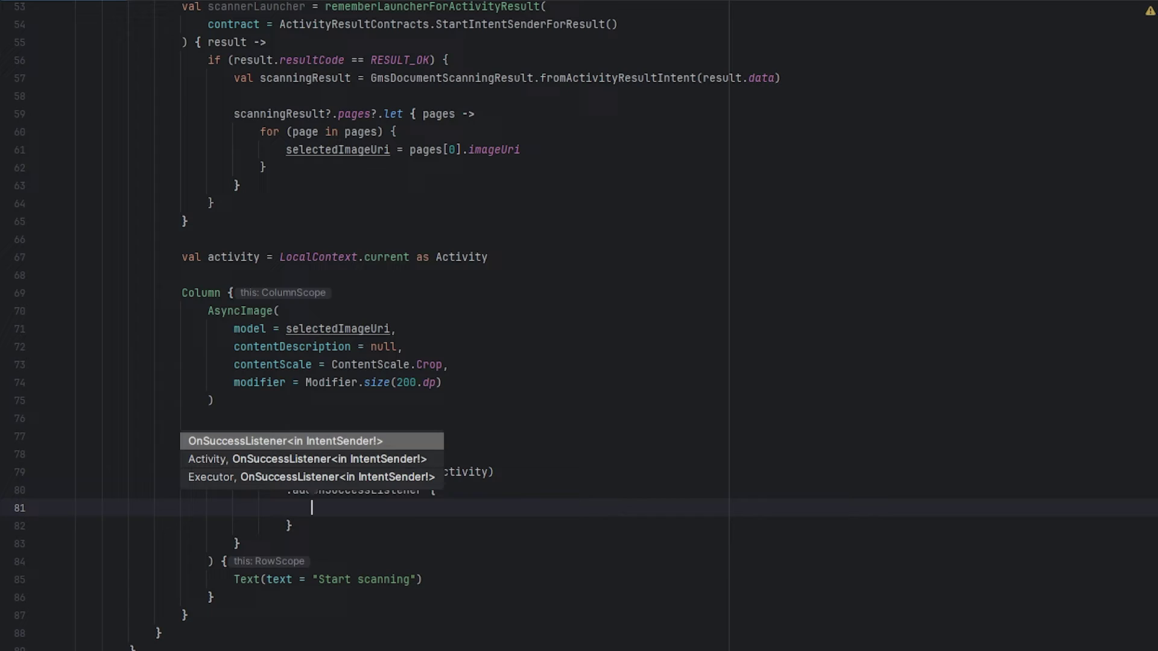
key("End")
type("inte")
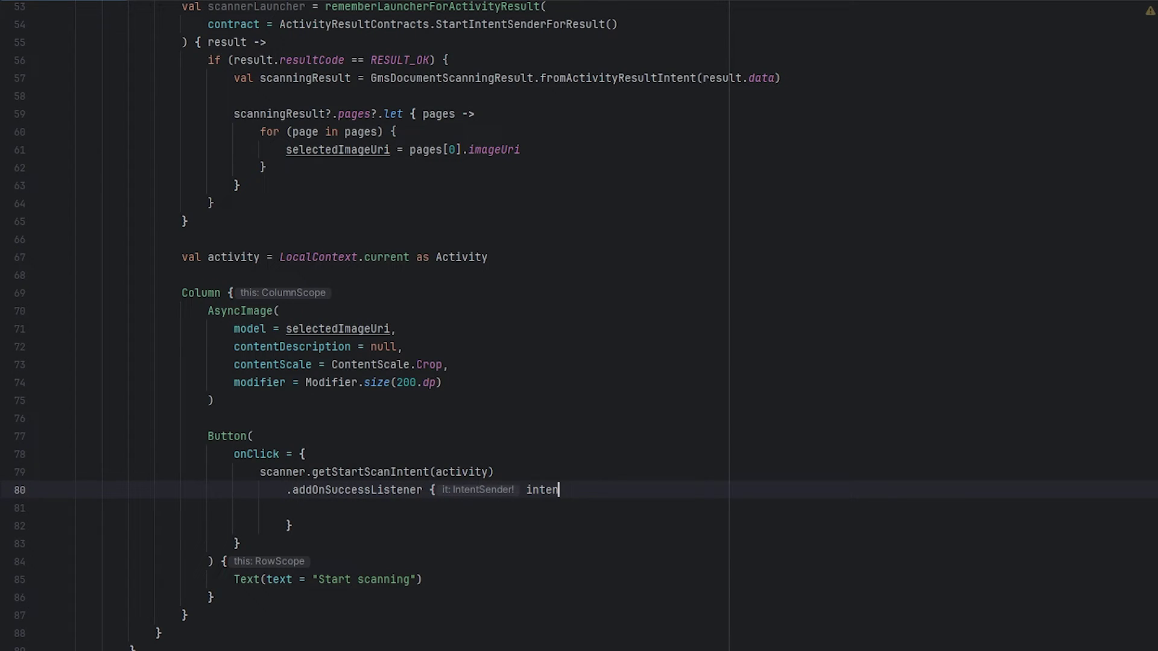
type("ntSender ->")
key("Return")
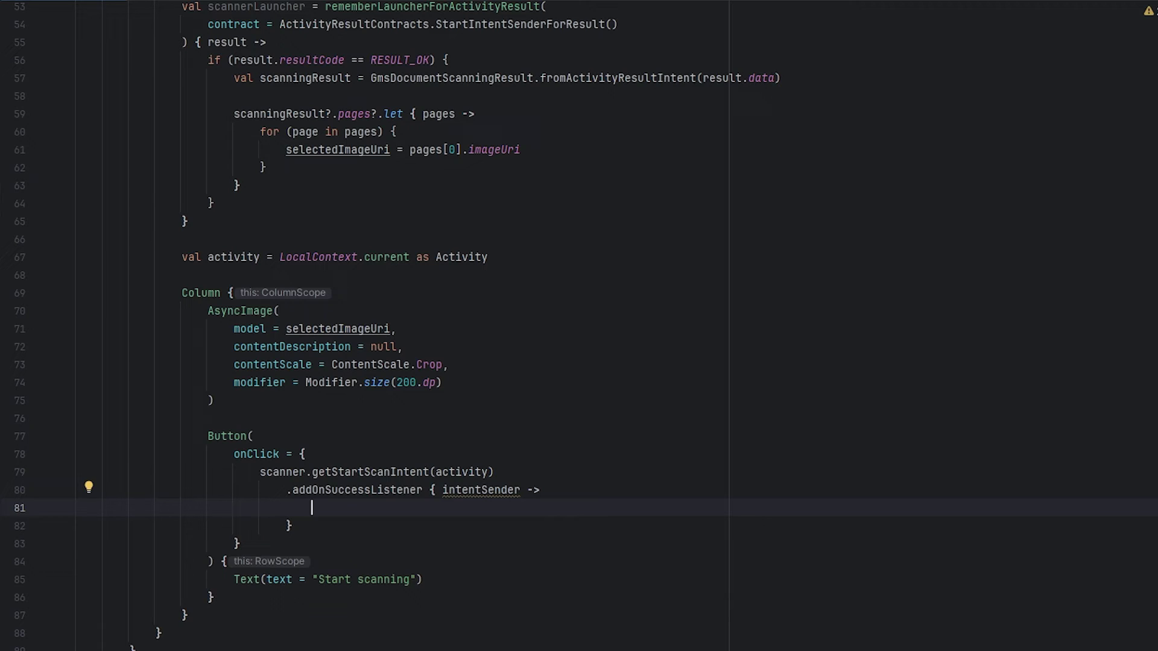
type("scanner")
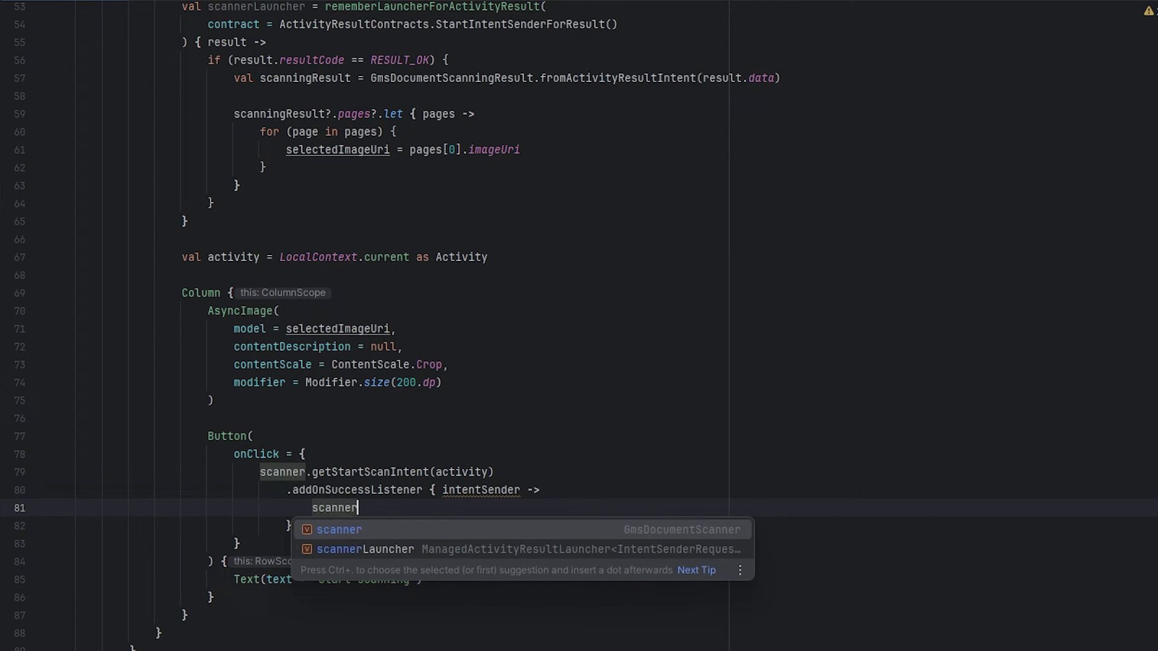
In the listener, call scannerLauncher.launch with IntentSenderRequest.Builder(intentSender).
key("Down")
key("Return")
type(".")
key("Return")
key("Return")
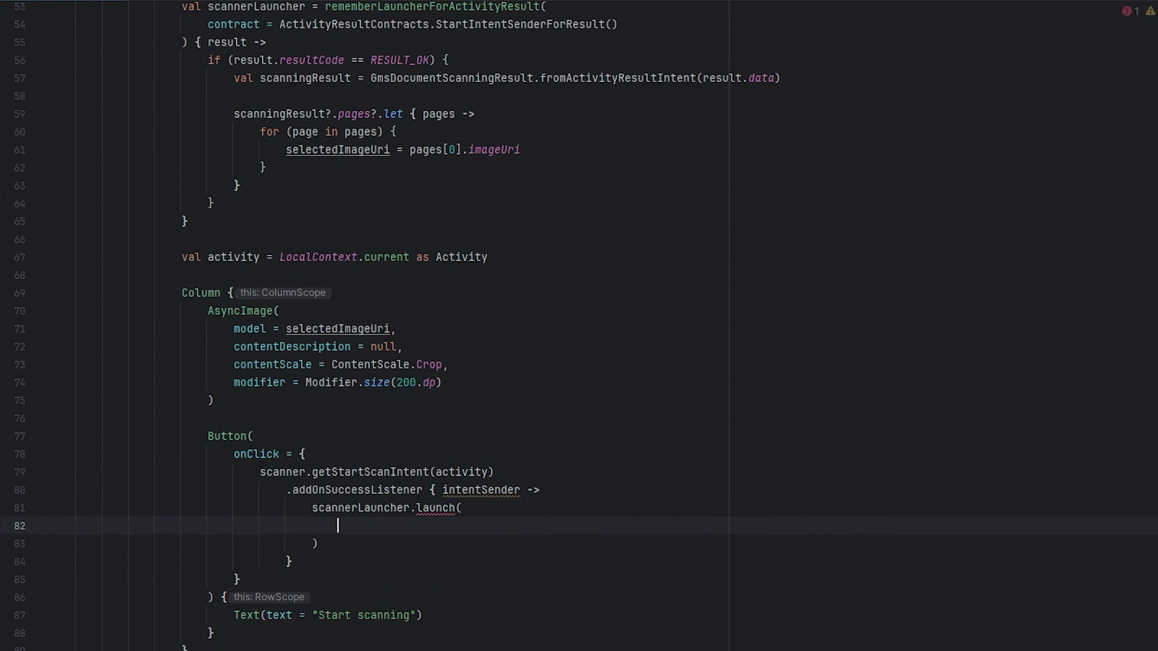
type("IntentSender")
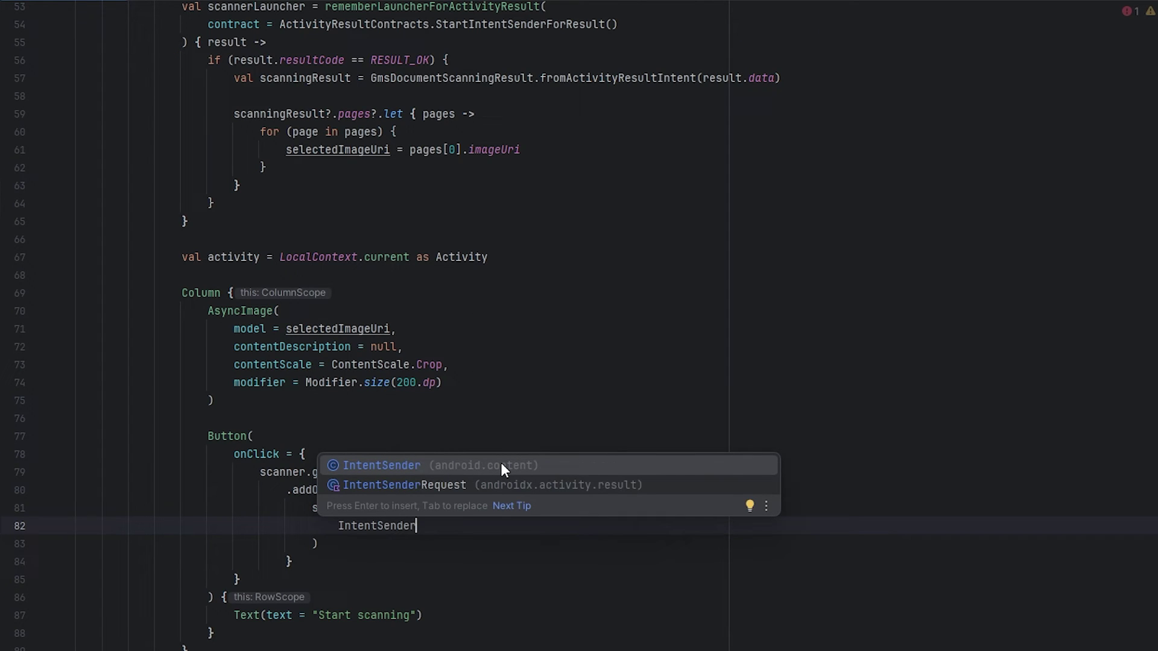
key("Down")
key("Return")
type(".B")
key("Return")
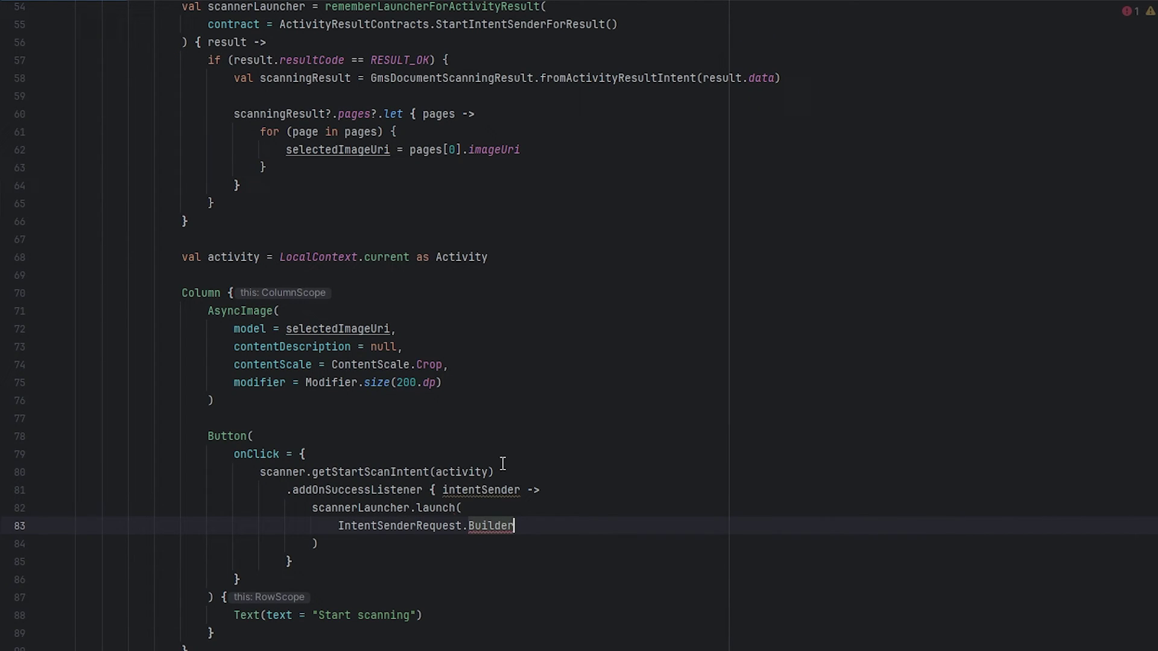
type("(intent")
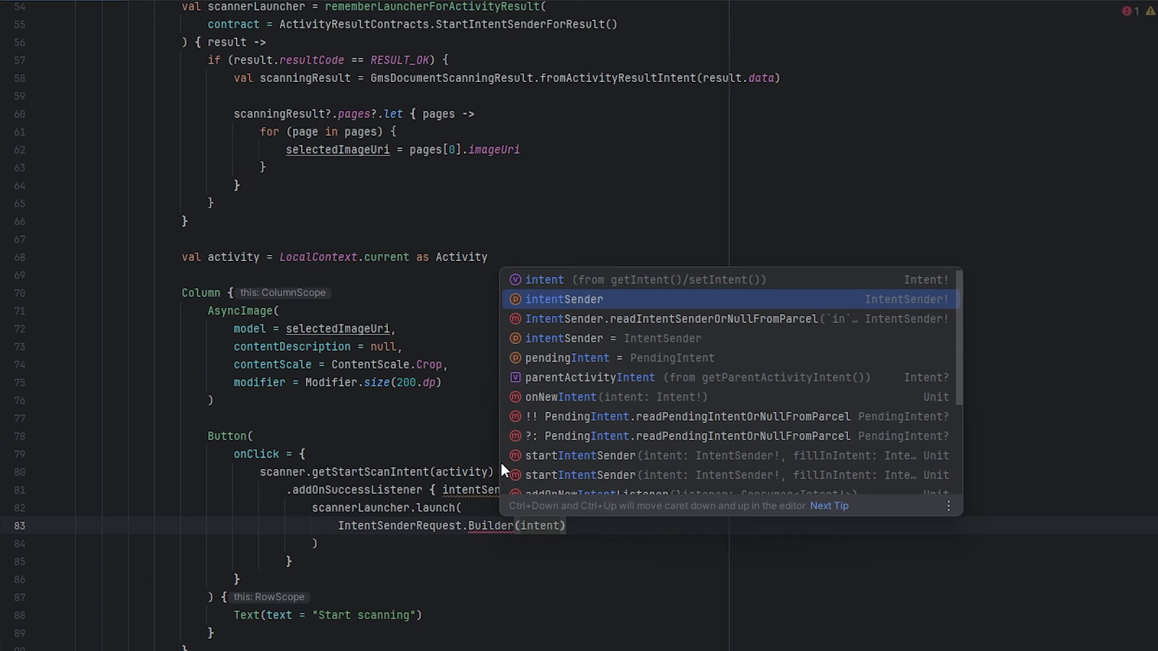
key("Return")
Put the Builder call on its own line and finish it with .build().
key("ctrl+Left")
key("ctrl+Left")
key("ctrl+Left")
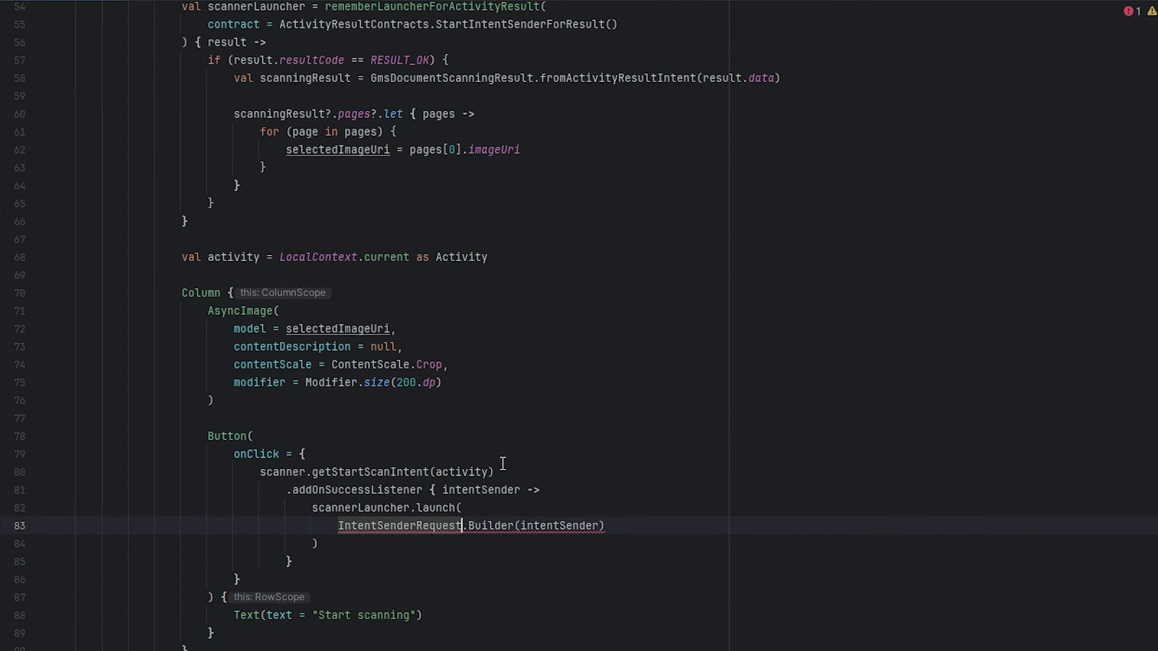
key("Return")
key("ctrl+Right")
key("ctrl+Right")
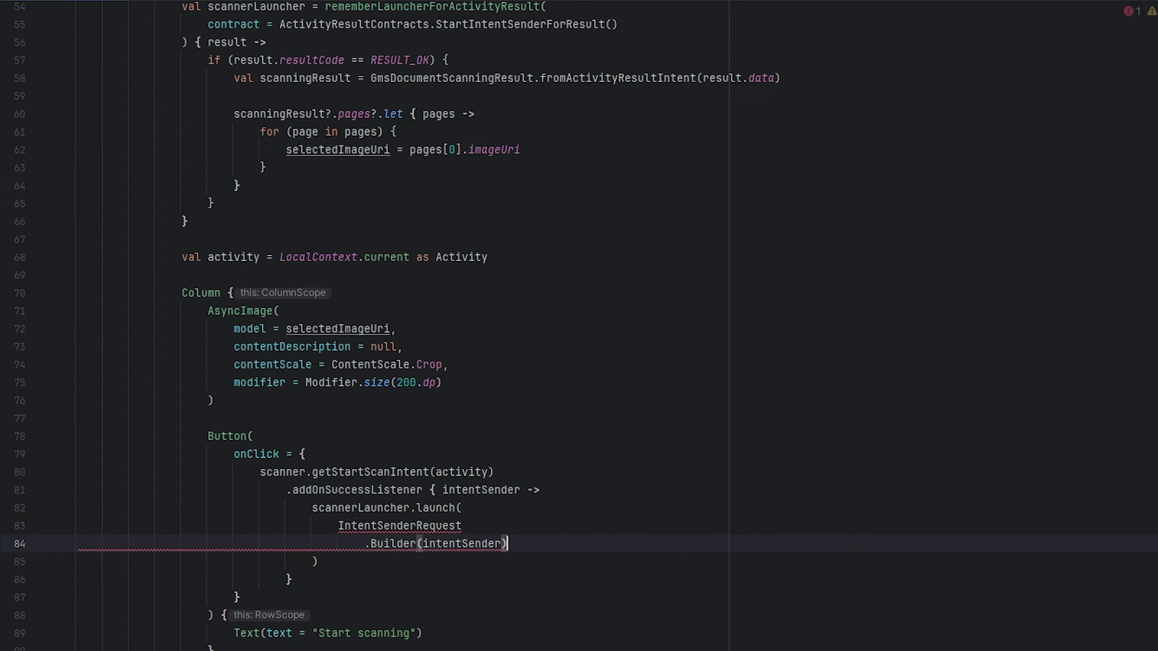
key("Return")
type(".build")
key("Return")
left_click(693, 516)
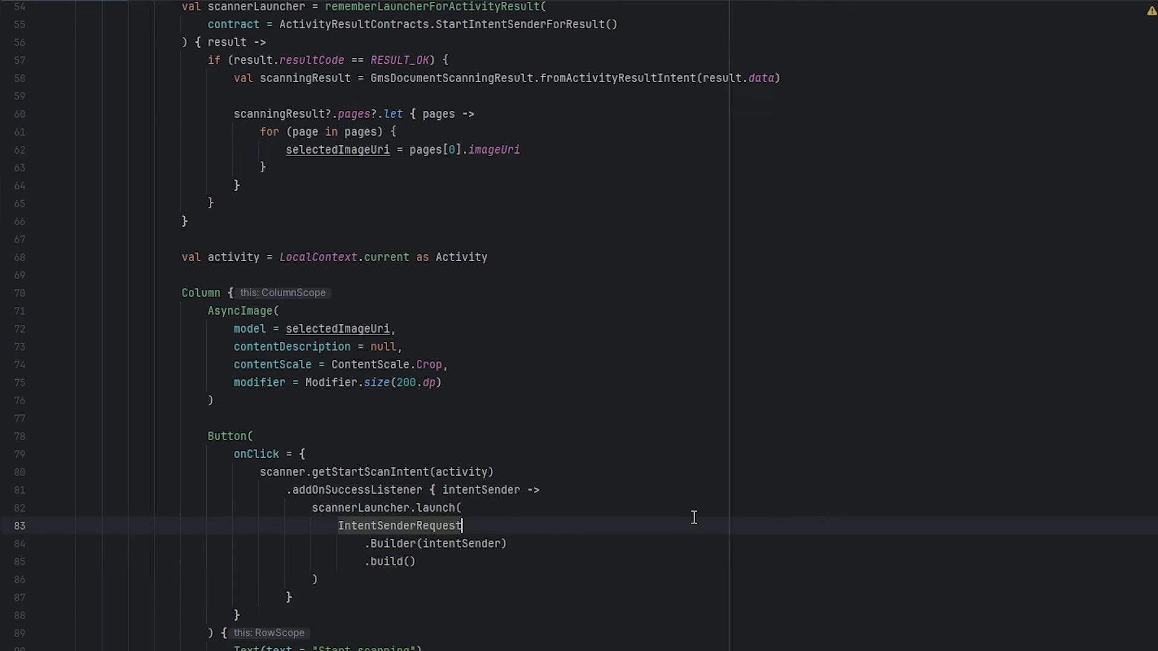
key("Down")
key("Down")
key("Down")
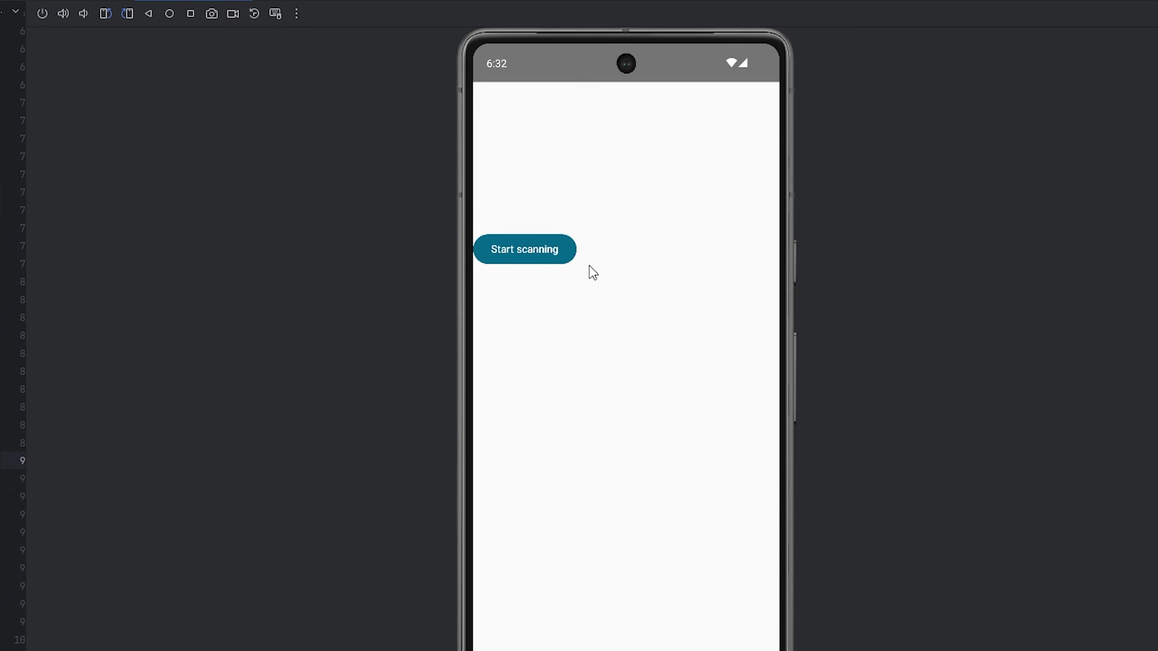
Tap Start scanning in the emulator, capture the checkerboard page, and accept it.
left_click(495, 253)
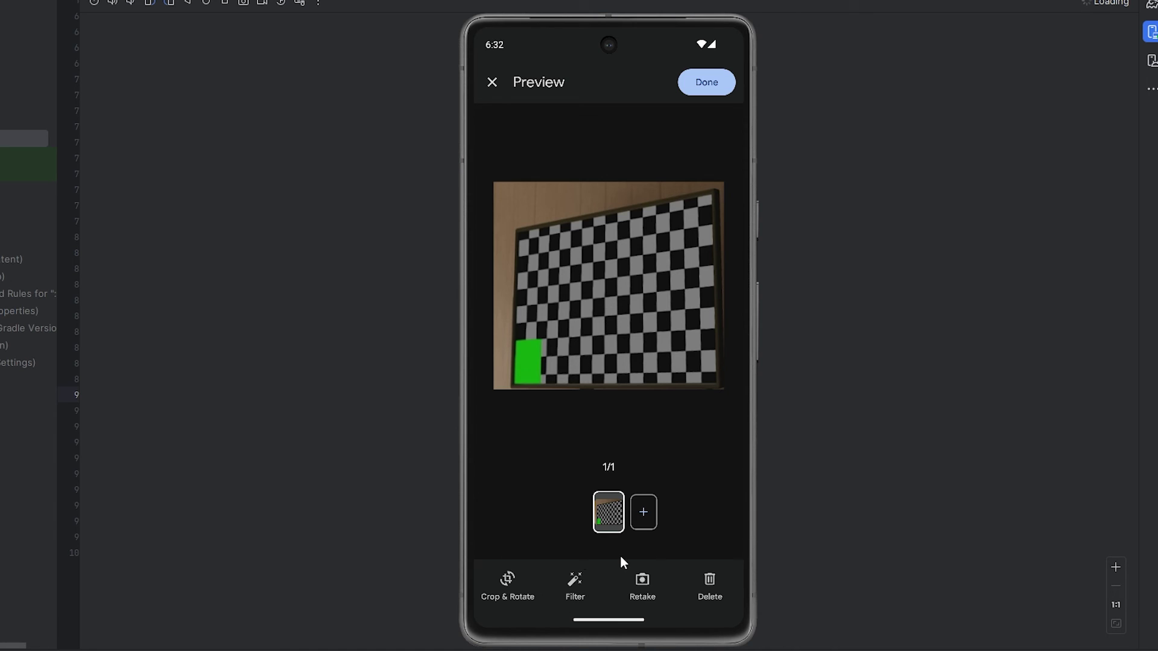
left_click(705, 88)
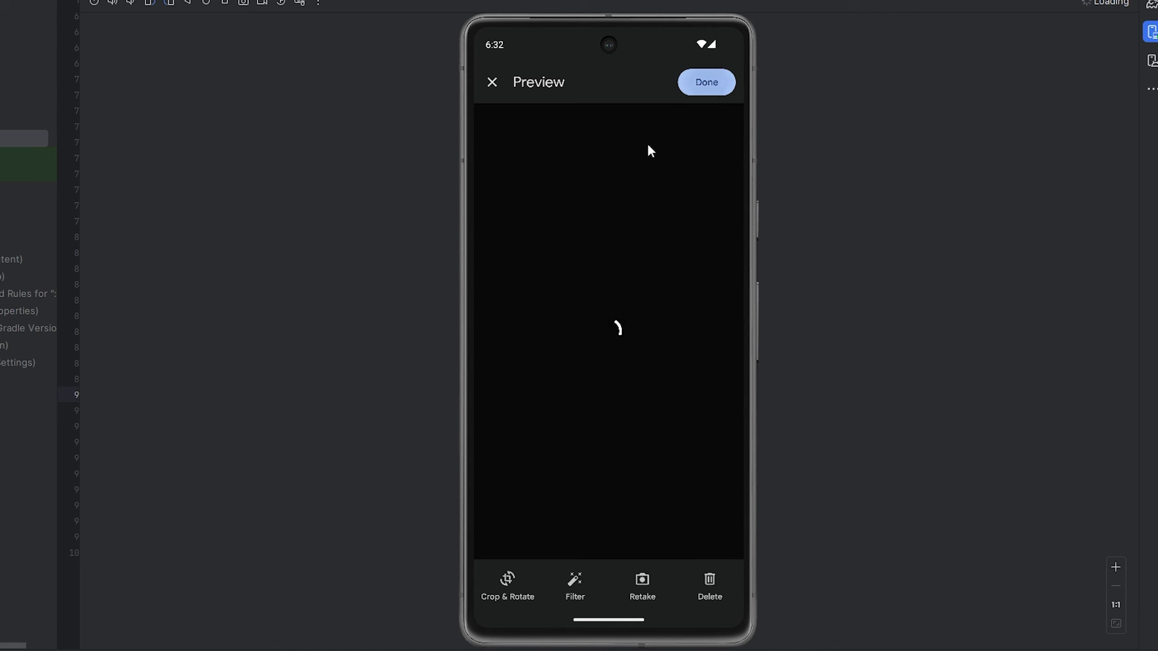